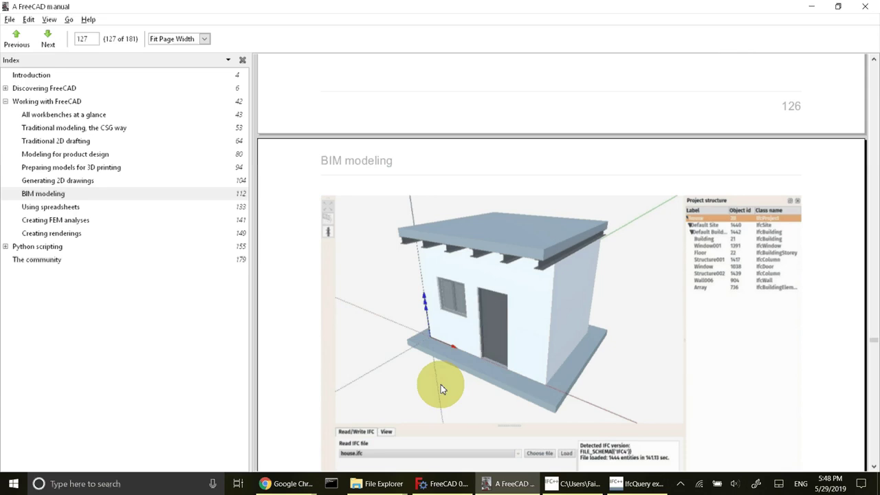
Scroll the manual through pages 127–129 and back to page 127's dimension-group instructions.
scroll(440, 384, down, 8)
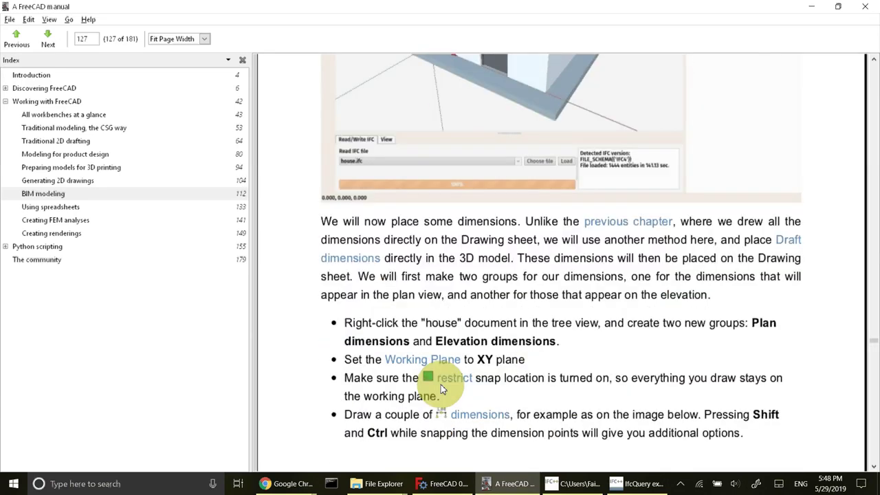
scroll(440, 389, down, 2)
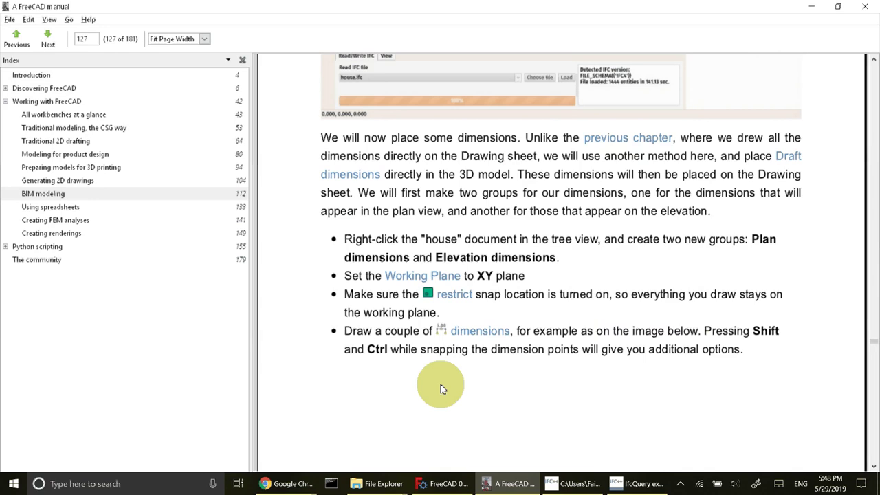
scroll(441, 387, down, 1)
scroll(441, 389, up, 1)
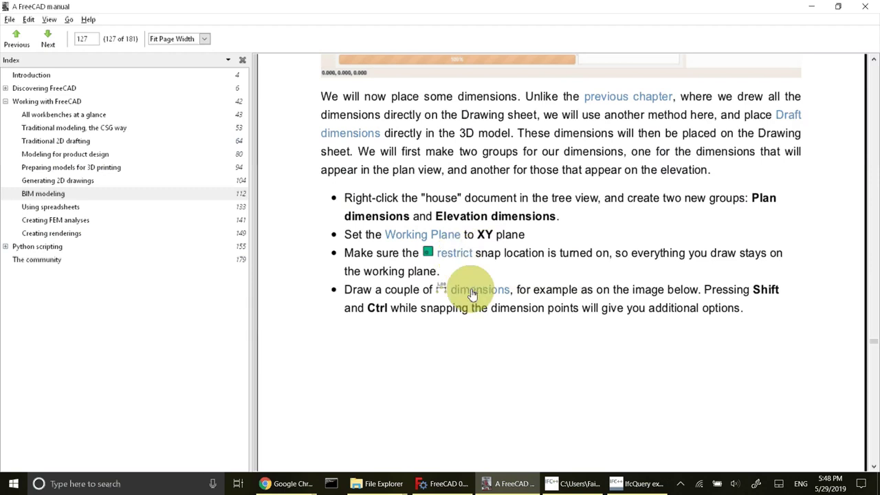
scroll(515, 367, down, 1)
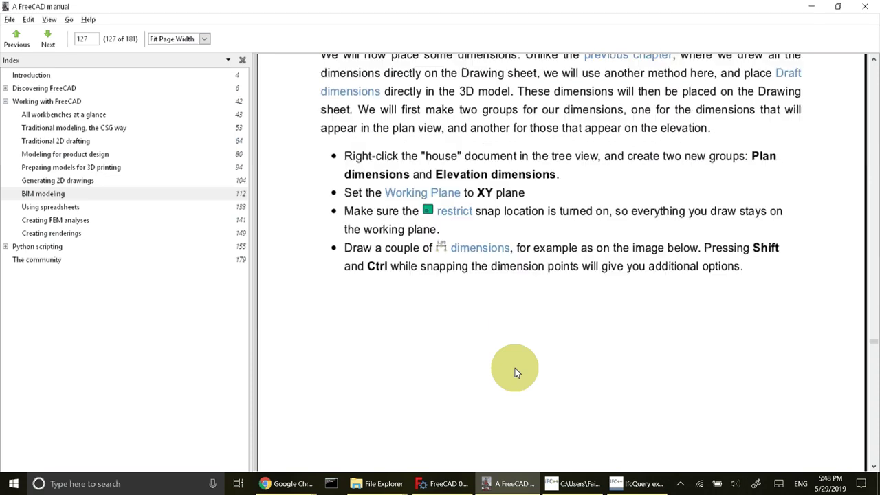
scroll(516, 371, down, 10)
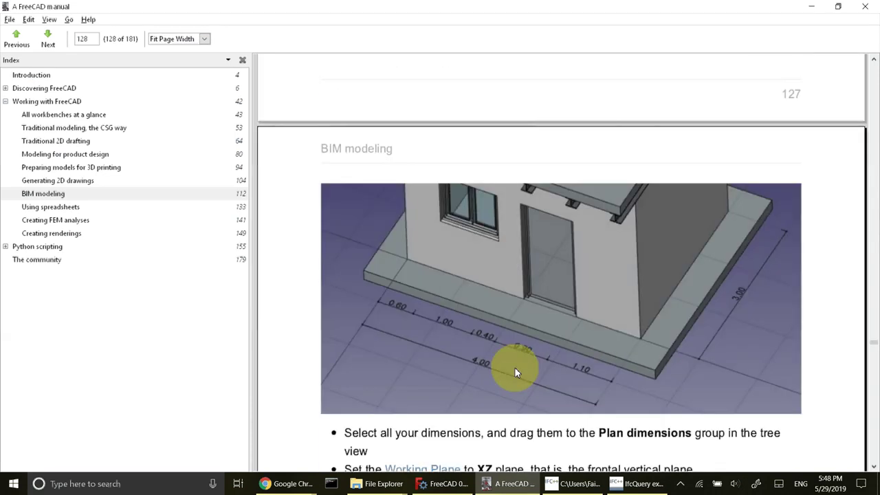
scroll(515, 372, down, 8)
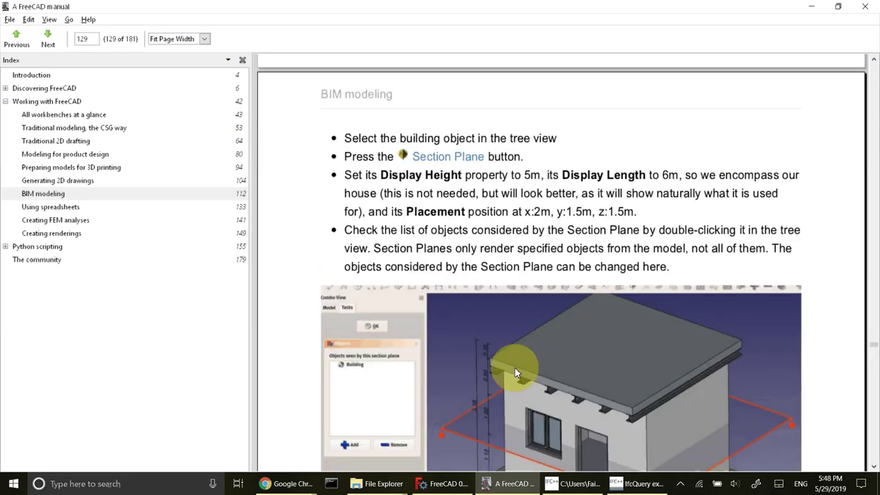
scroll(516, 372, down, 2)
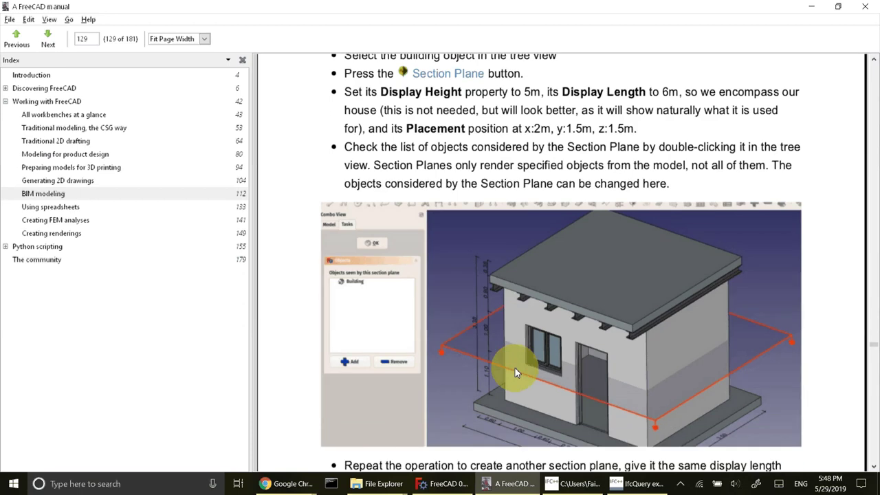
scroll(515, 368, down, 5)
scroll(515, 368, up, 8)
scroll(515, 367, up, 8)
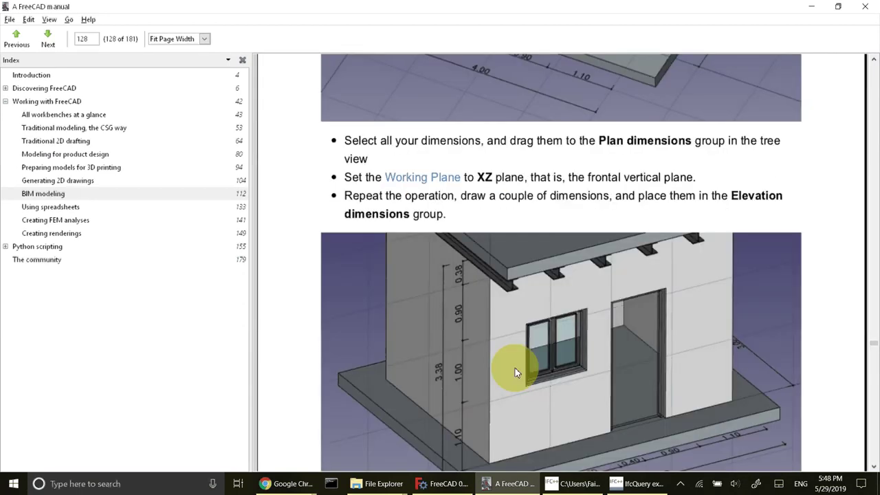
scroll(516, 372, up, 10)
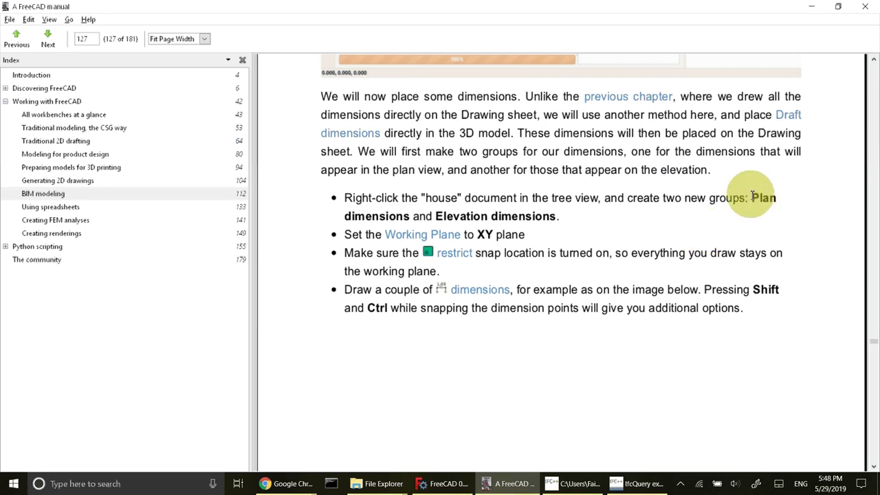
click(459, 485)
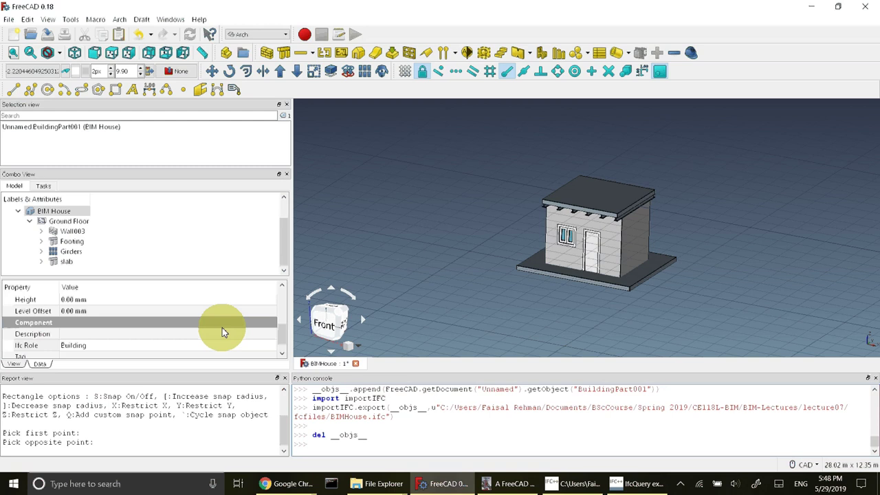
Create two empty groups, Group and Group001, under the Ground Floor storey.
click(77, 221)
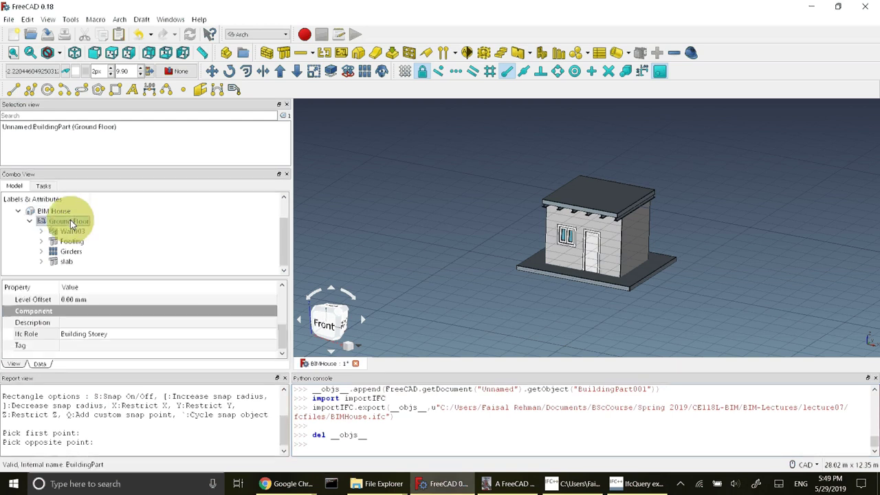
right_click(71, 224)
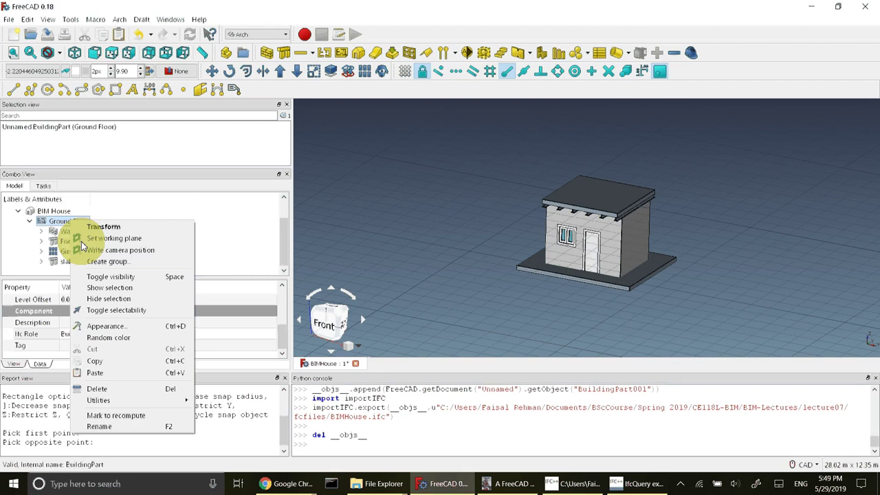
mouse_move(167, 403)
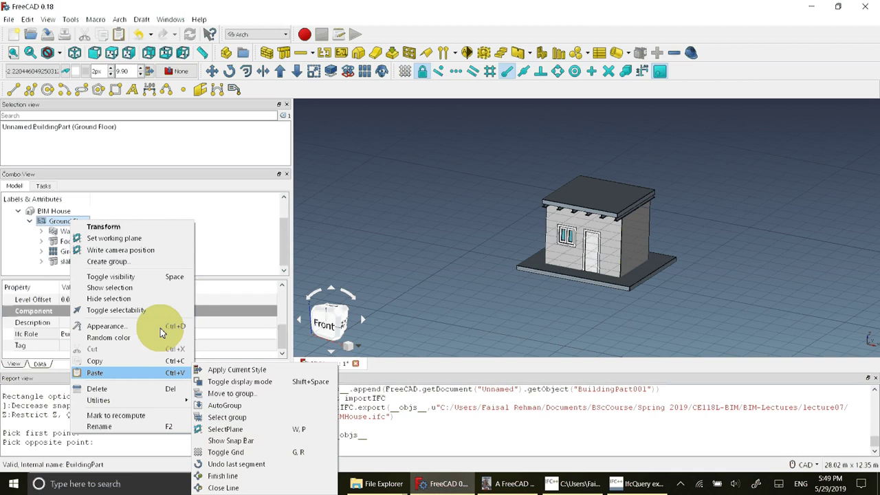
click(135, 268)
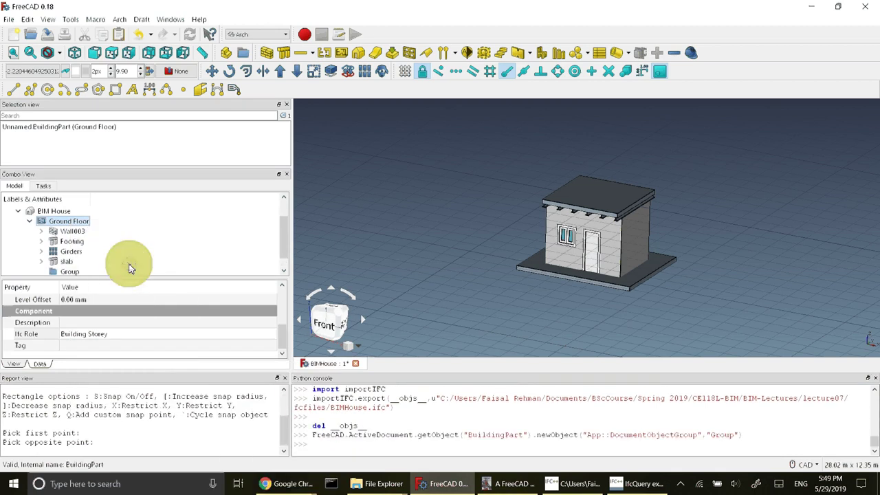
scroll(124, 268, down, 1)
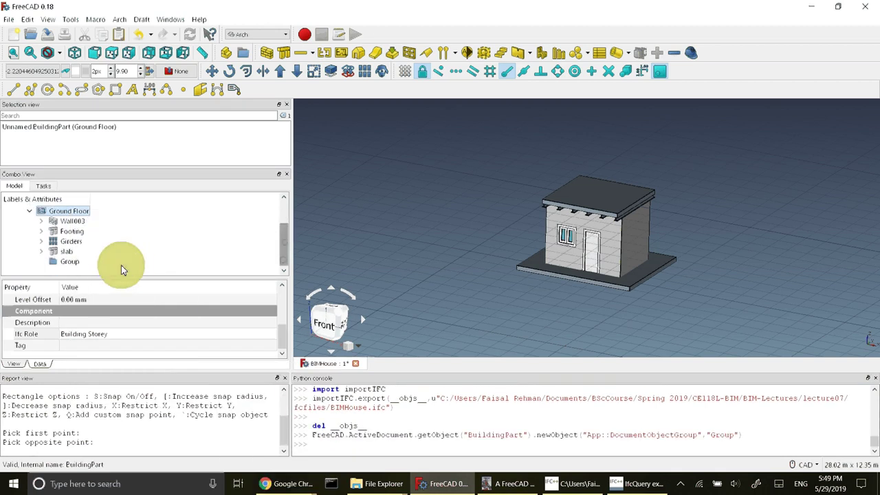
right_click(77, 214)
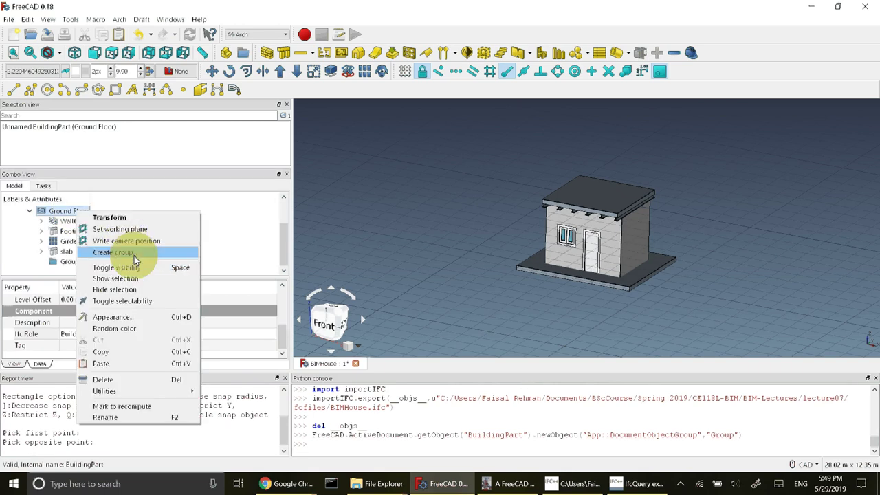
click(134, 253)
click(71, 261)
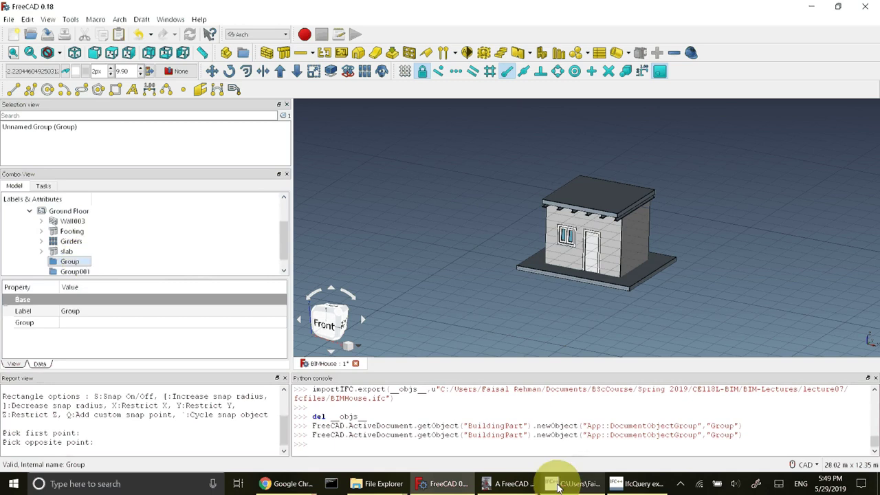
Rename Group to 'Plan Dimensions'.
click(512, 486)
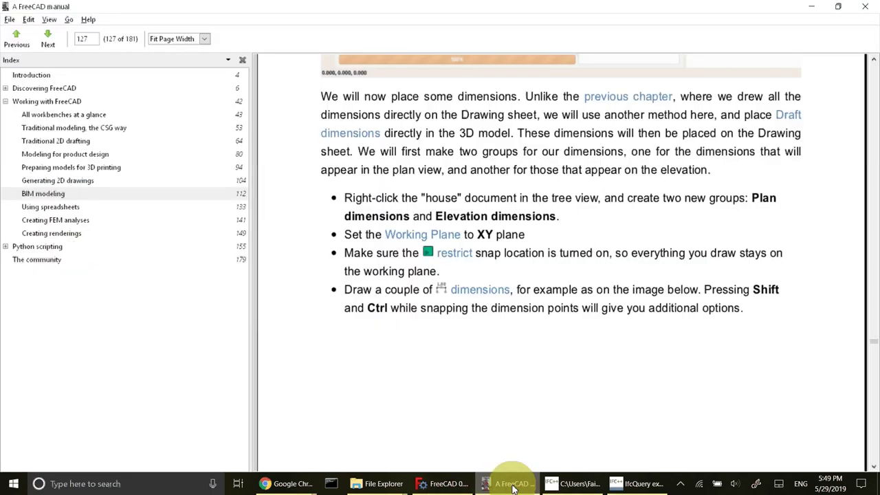
click(512, 485)
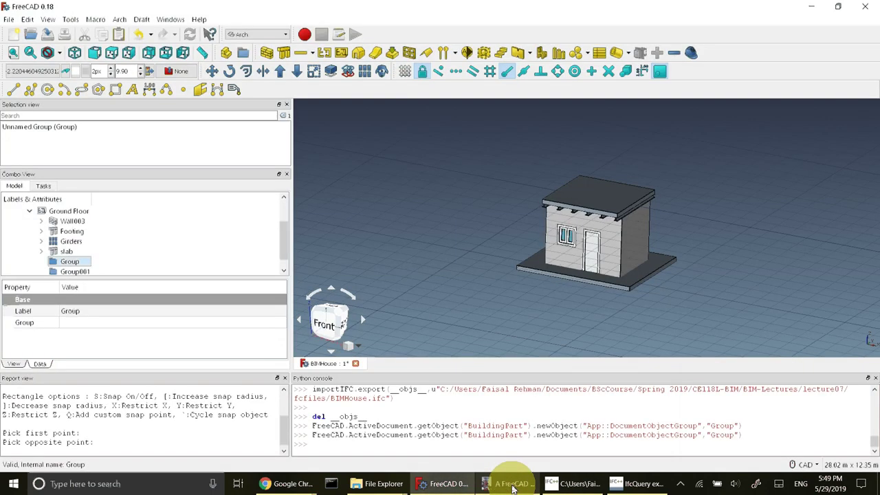
right_click(86, 263)
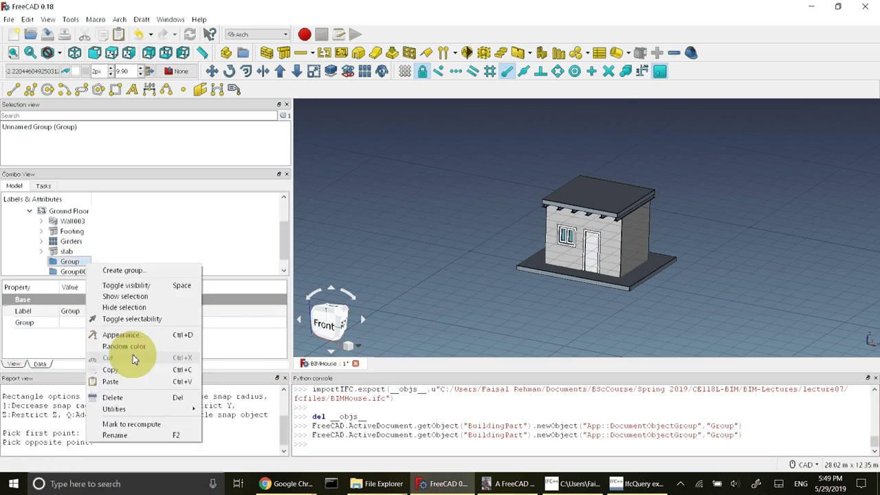
click(144, 436)
text(Plan Di)
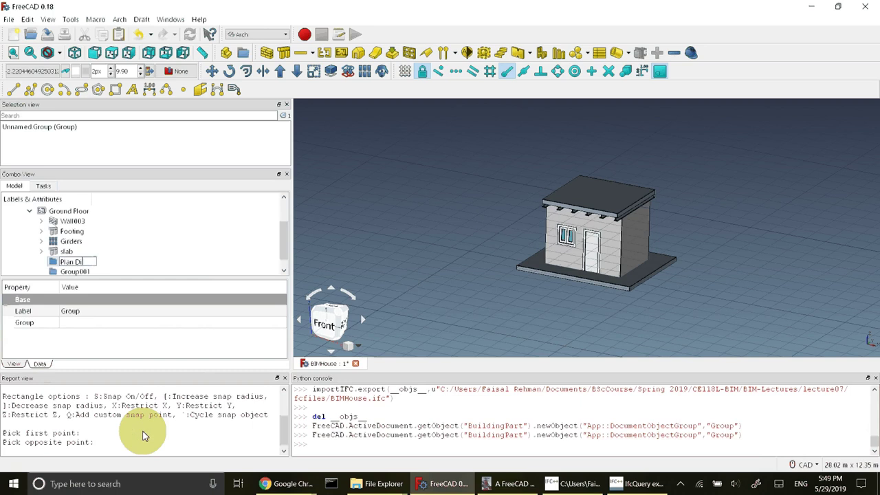
text(mensions)
key(Return)
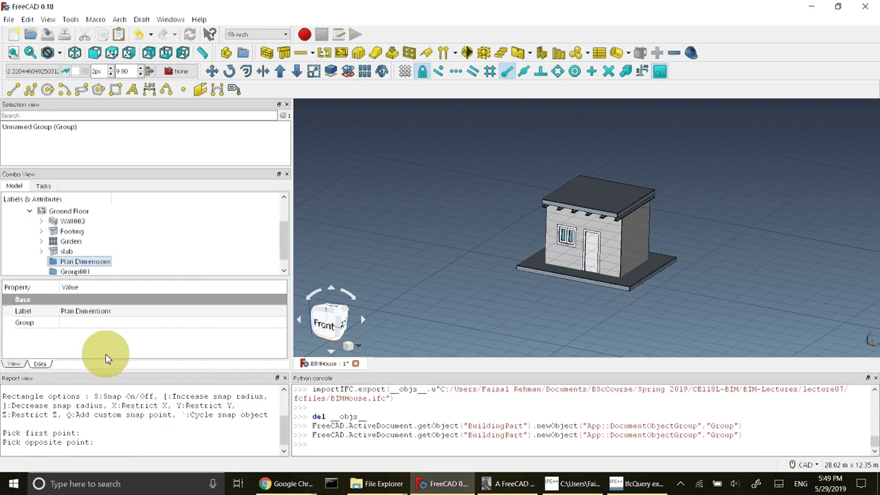
Rename Group001 to 'Elevation Dimensions' and bring the manual back up.
click(75, 272)
click(79, 272)
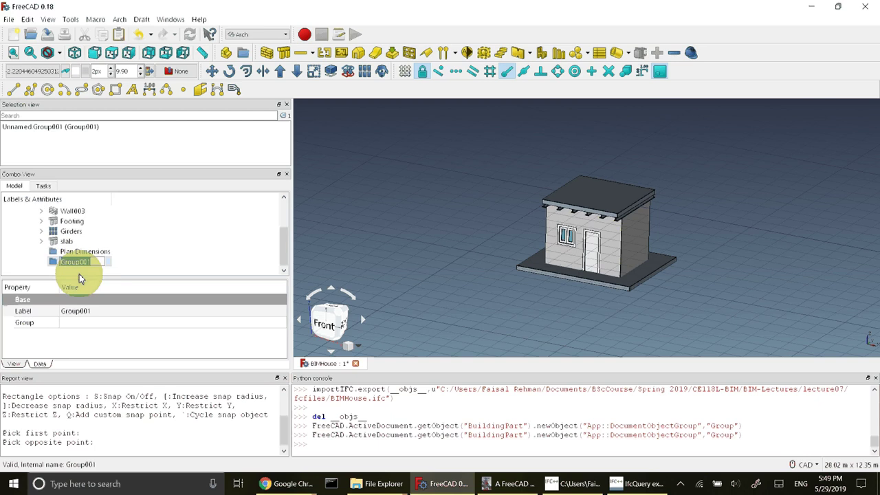
text(Elevation Dimensions)
key(Return)
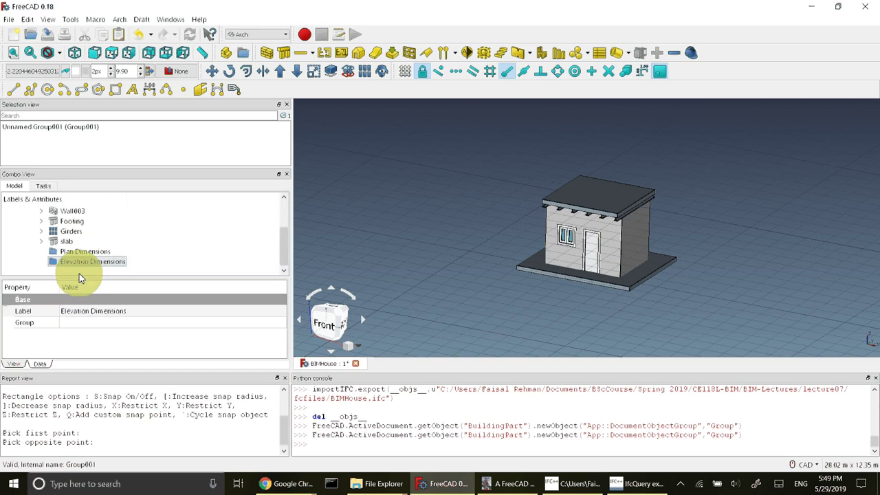
click(100, 252)
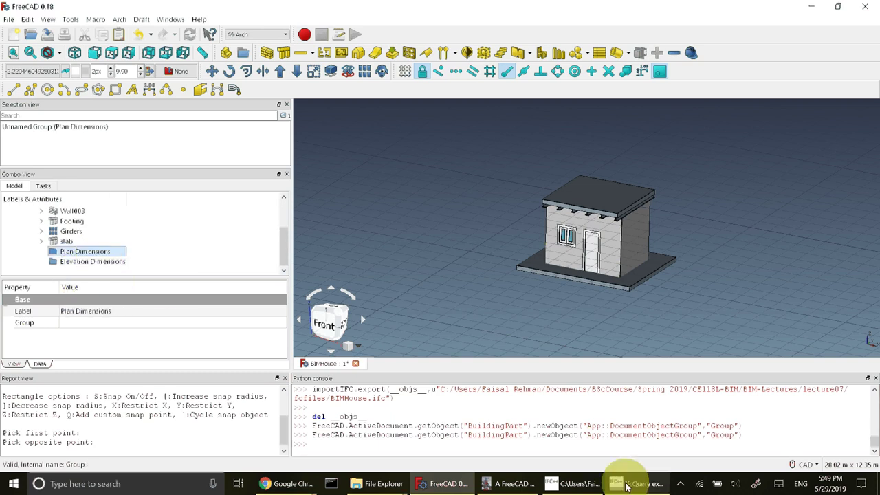
click(509, 488)
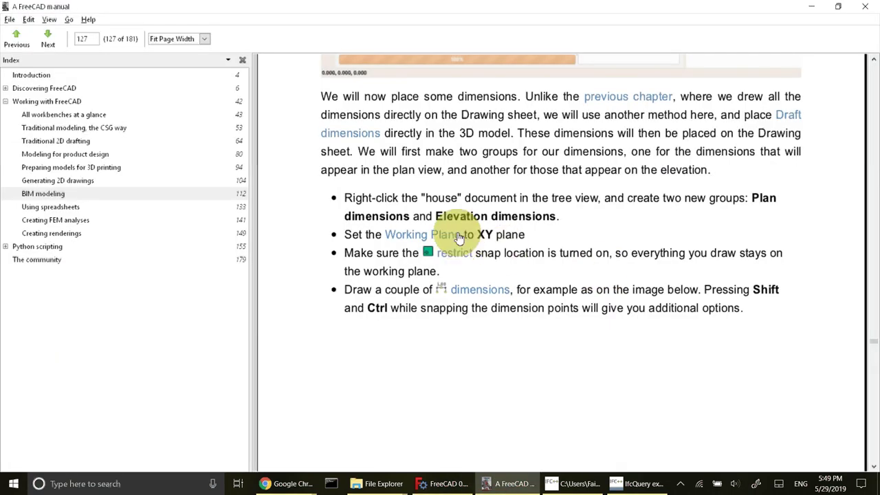
Set the Draft working plane to the top XY plane.
click(490, 487)
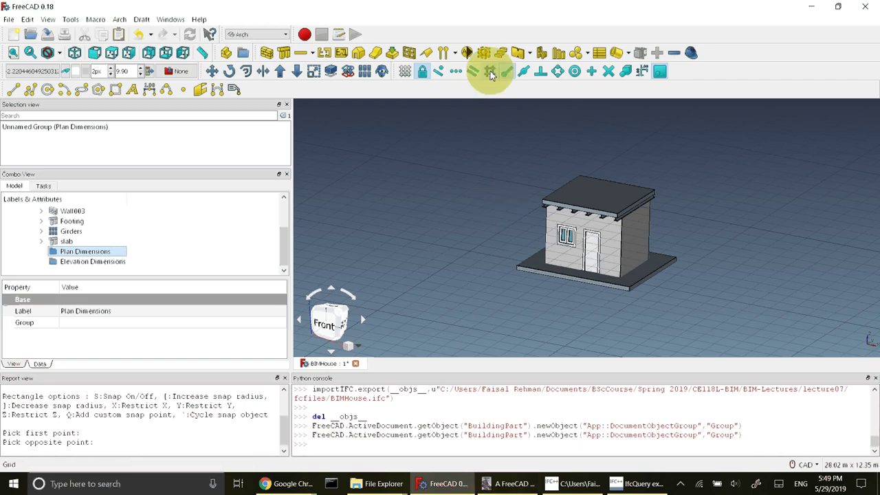
click(52, 73)
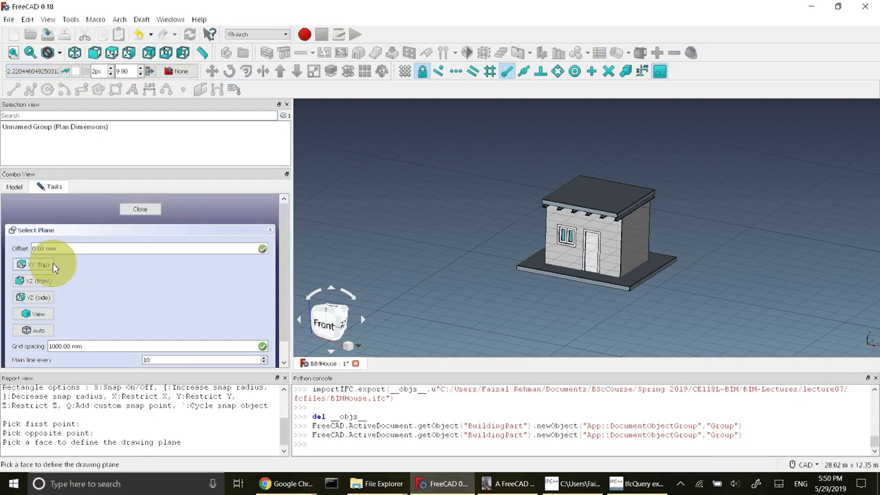
click(53, 267)
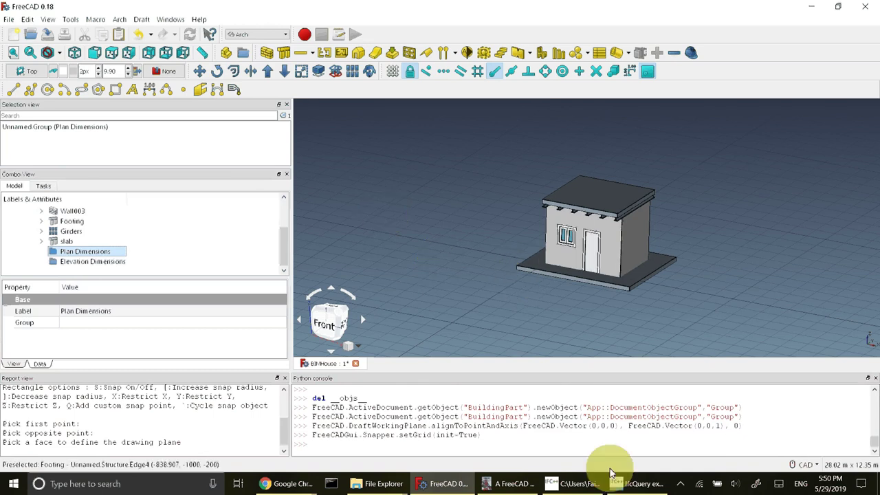
Turn on snapping restricted to the working plane, checking the manual afterwards.
key(alt+Tab)
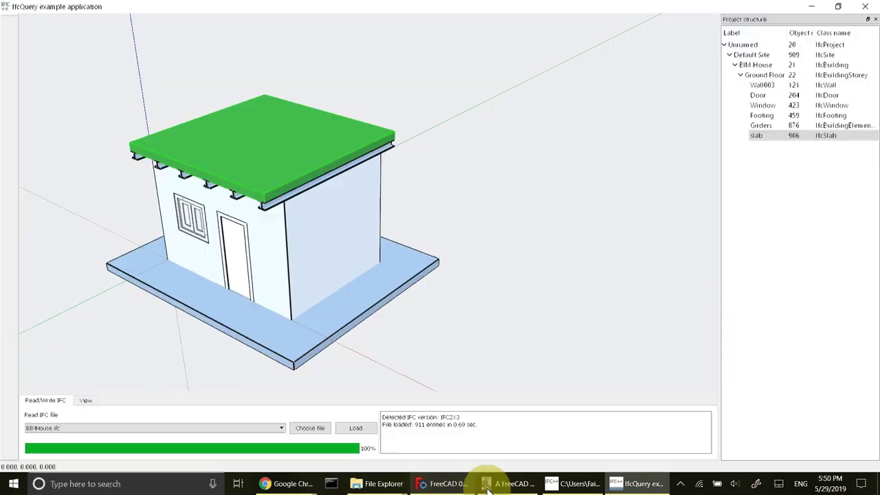
click(488, 484)
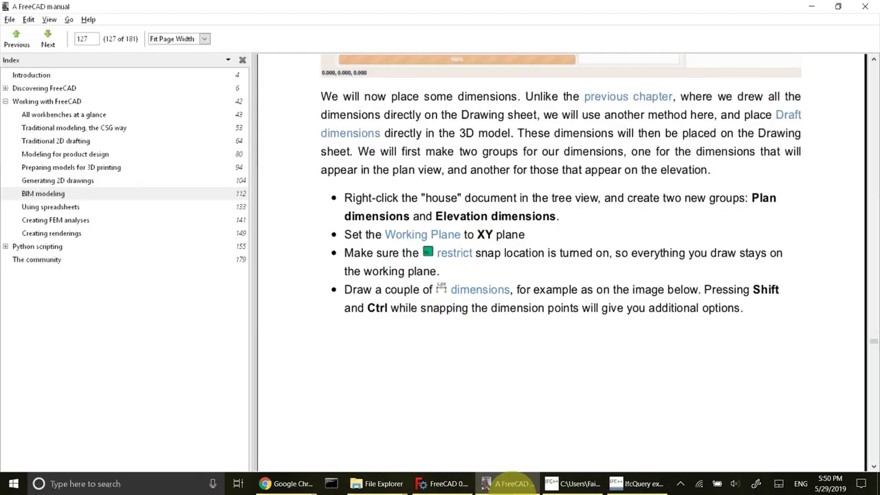
click(450, 483)
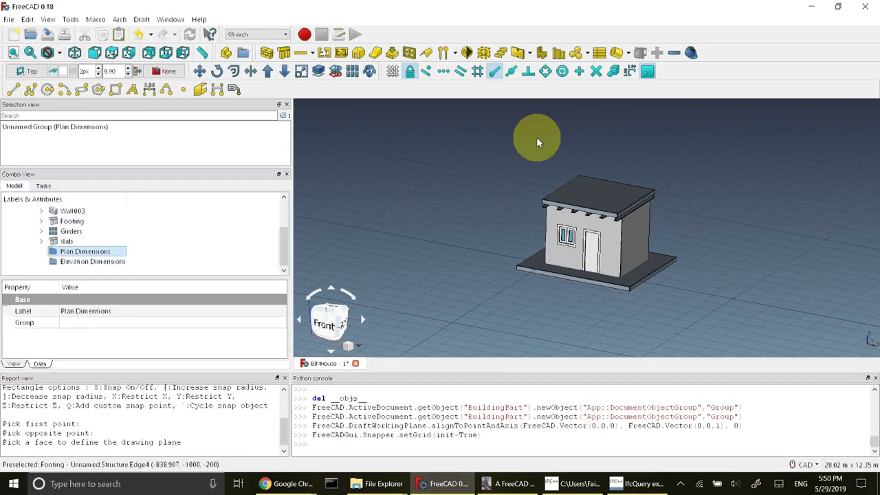
click(647, 71)
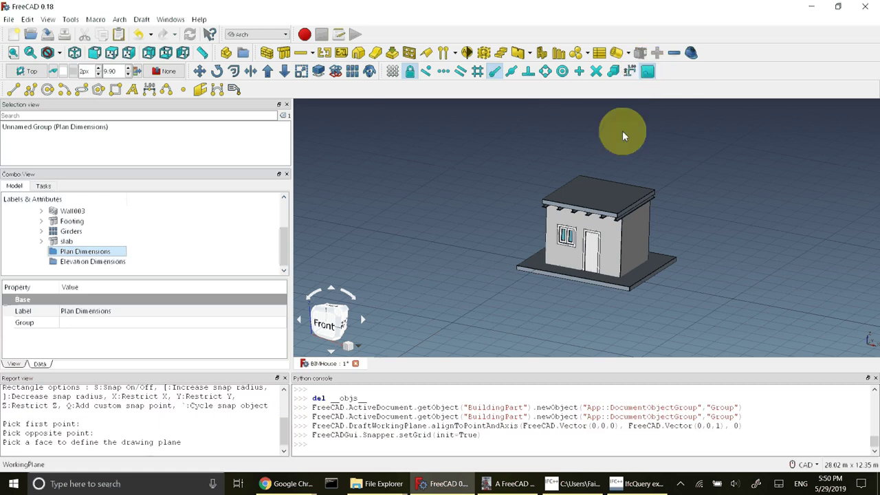
click(512, 484)
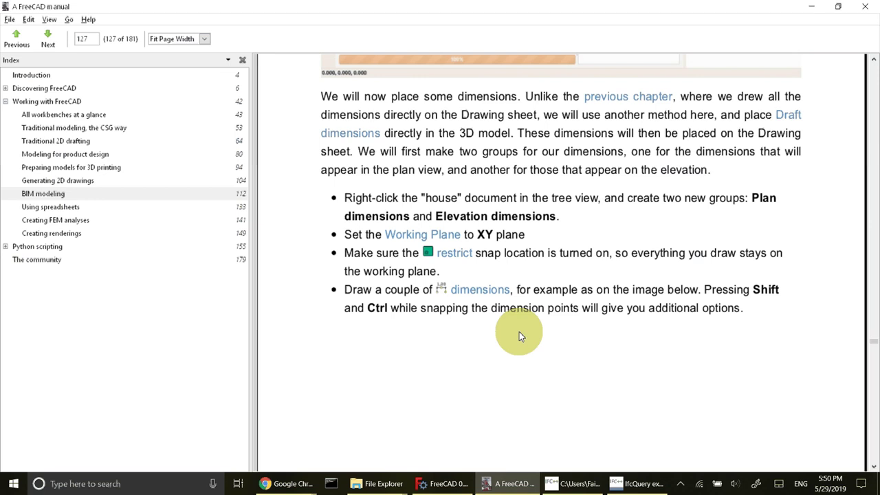
Orbit and zoom the view to see the house from above its front-right corner.
click(508, 485)
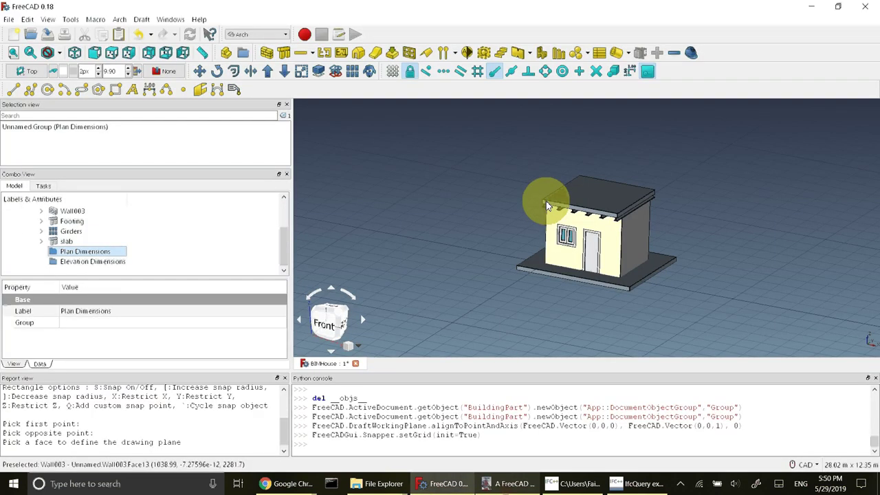
middle_drag(542, 296, 511, 314)
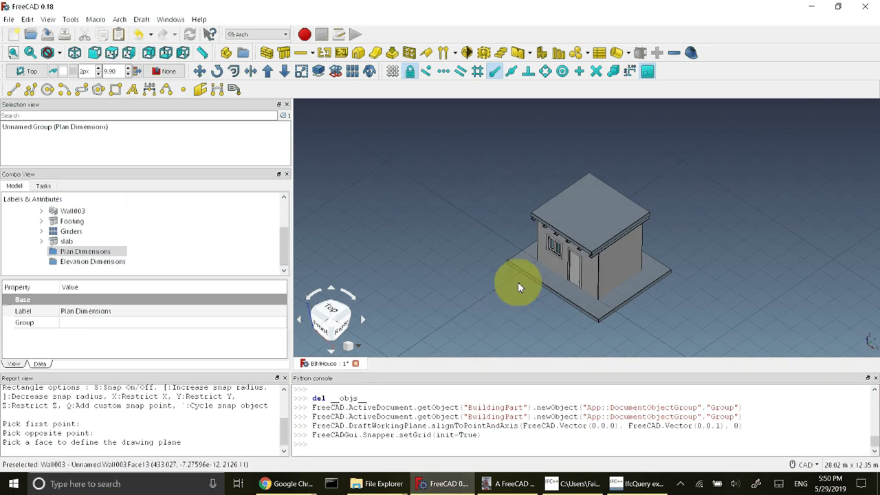
scroll(518, 282, up, 3)
scroll(518, 281, down, 2)
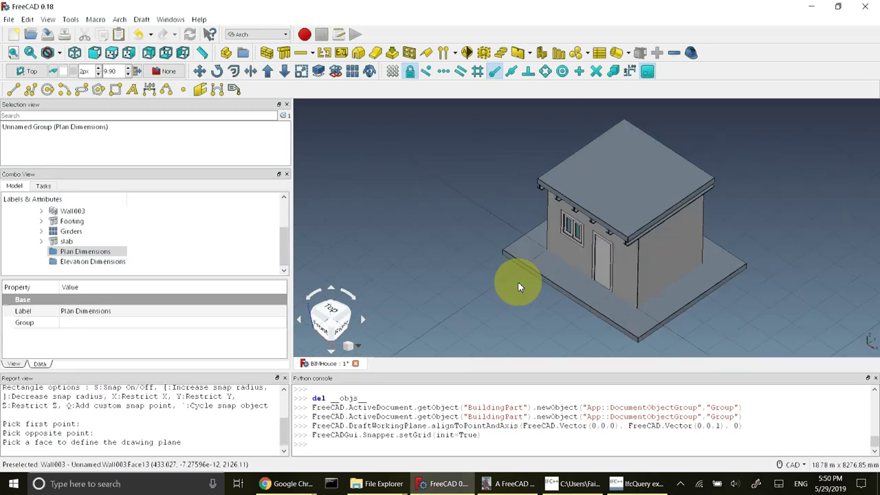
middle_drag(518, 281, 479, 248)
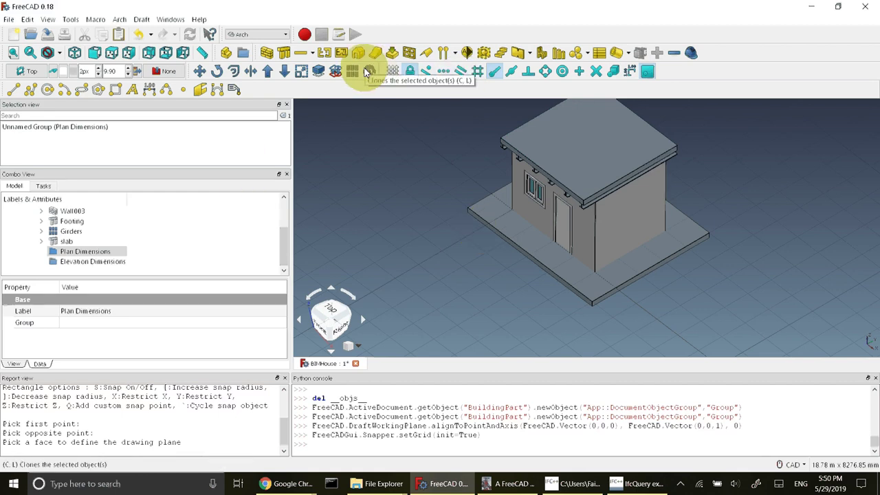
Draw a 4000 mm Draft dimension along X in front of the footing, snapping to the grid.
click(150, 90)
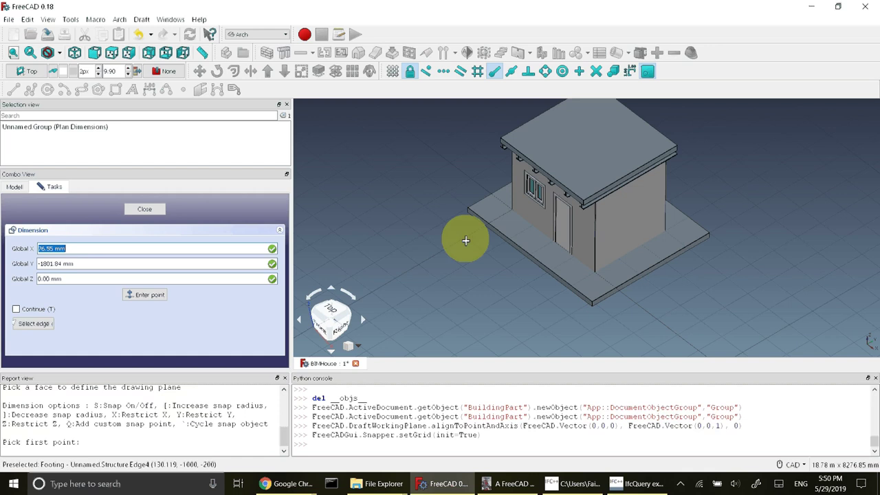
click(479, 78)
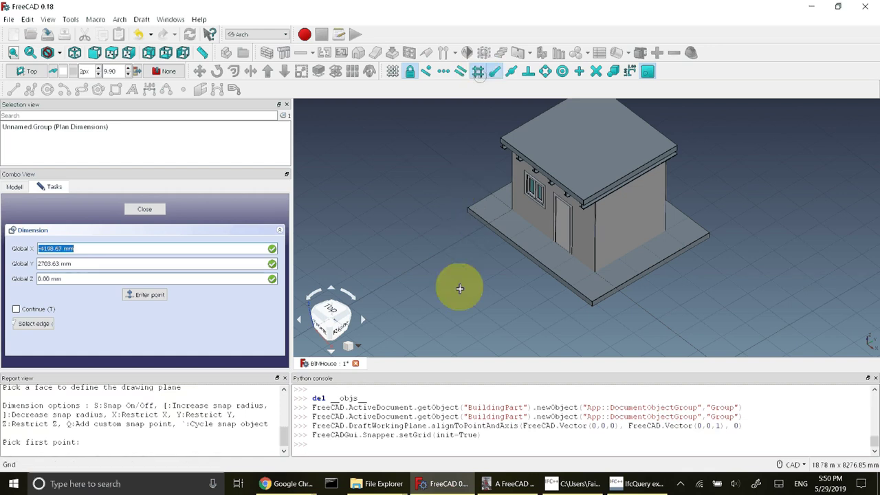
click(465, 237)
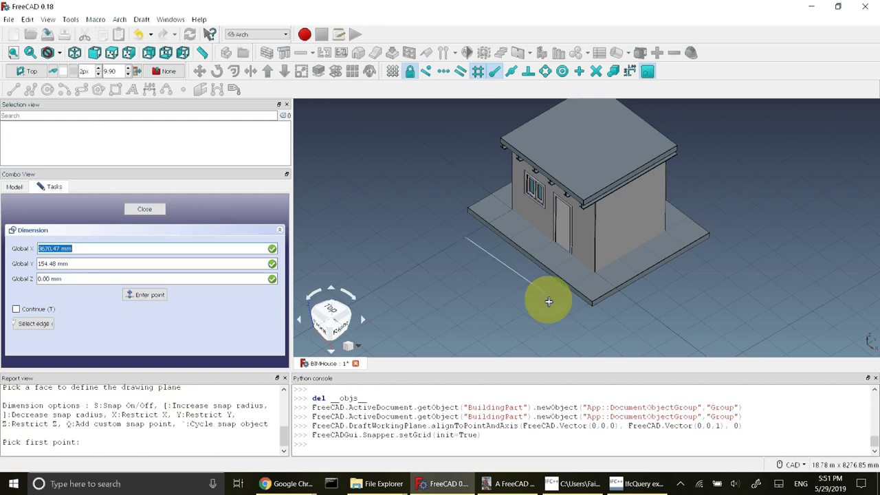
key(x)
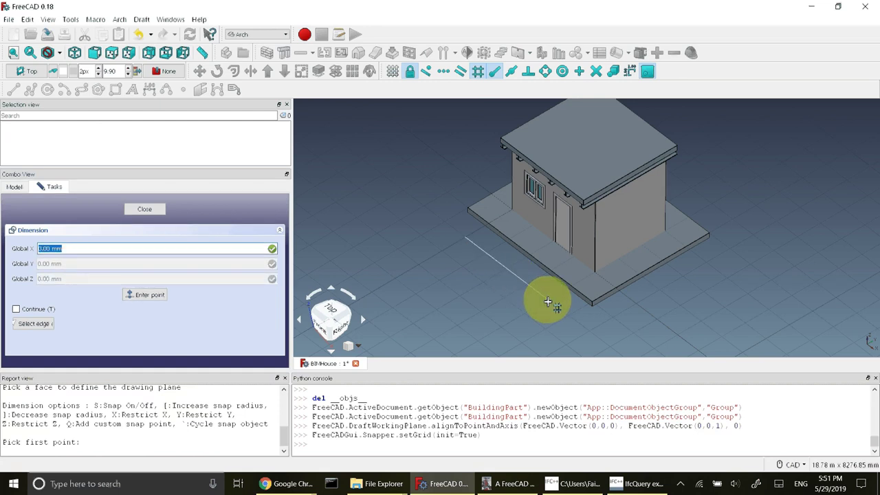
click(548, 302)
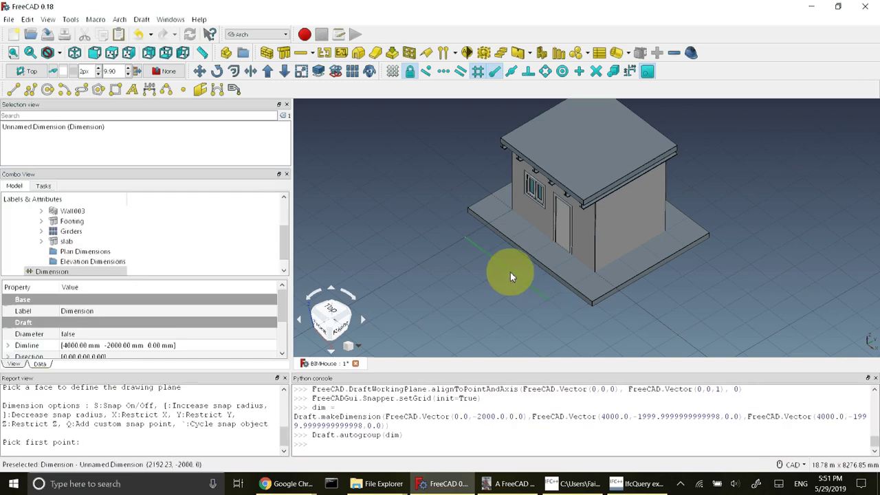
Choose Move to group from the new dimension's Utilities context menu.
right_click(95, 271)
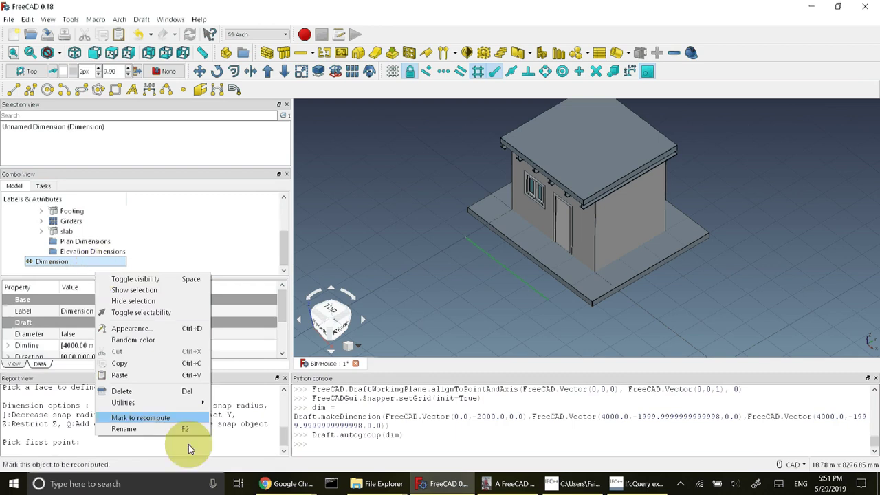
mouse_move(187, 407)
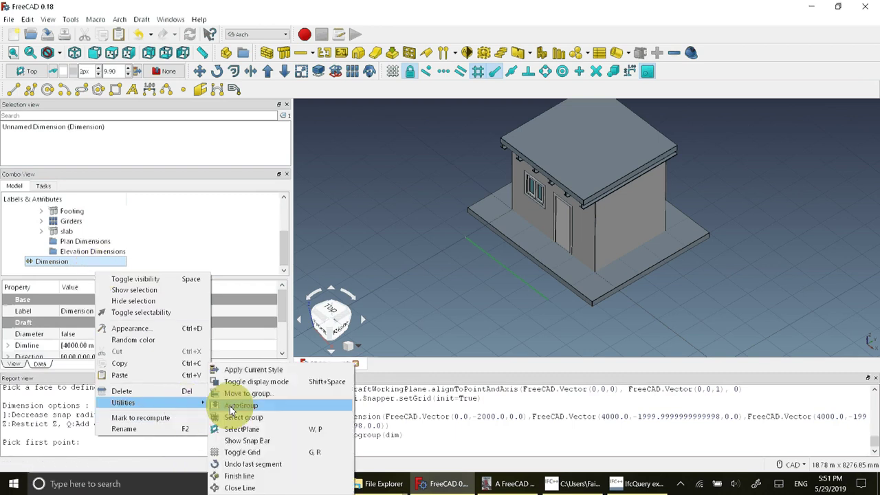
click(263, 395)
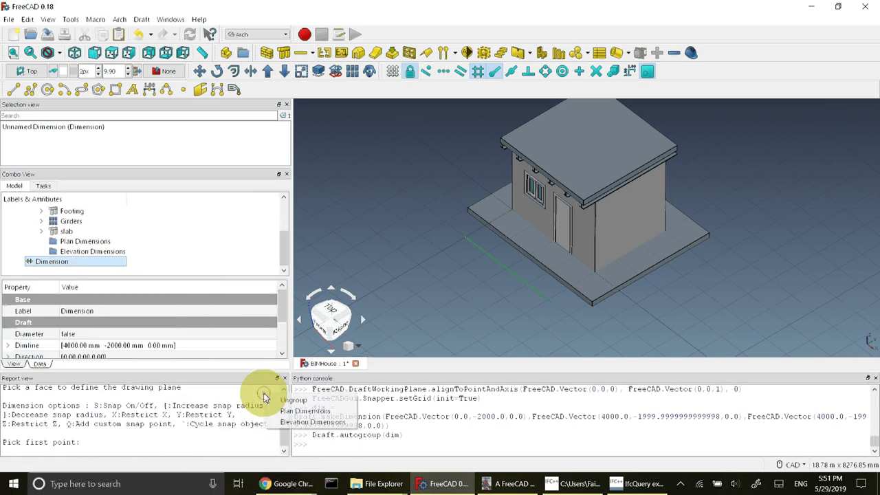
File the dimension into Plan Dimensions, then expand that group and select the dimension.
click(305, 411)
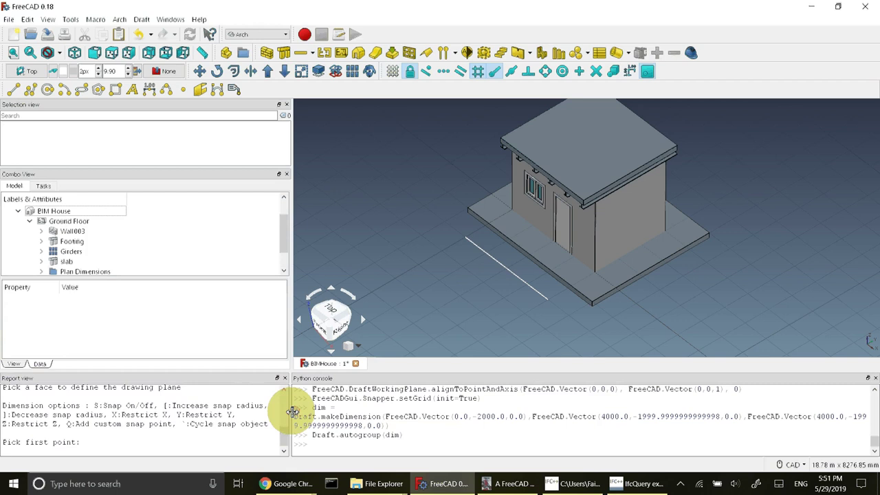
scroll(80, 262, down, 1)
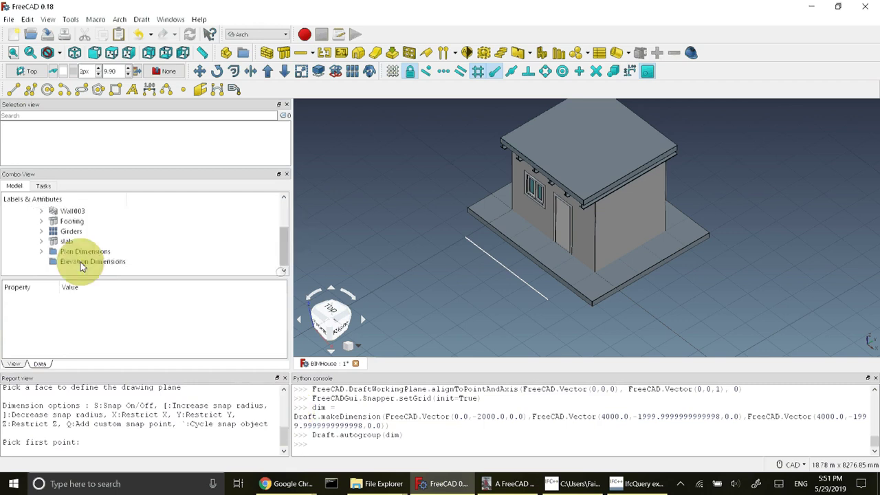
click(79, 252)
click(40, 252)
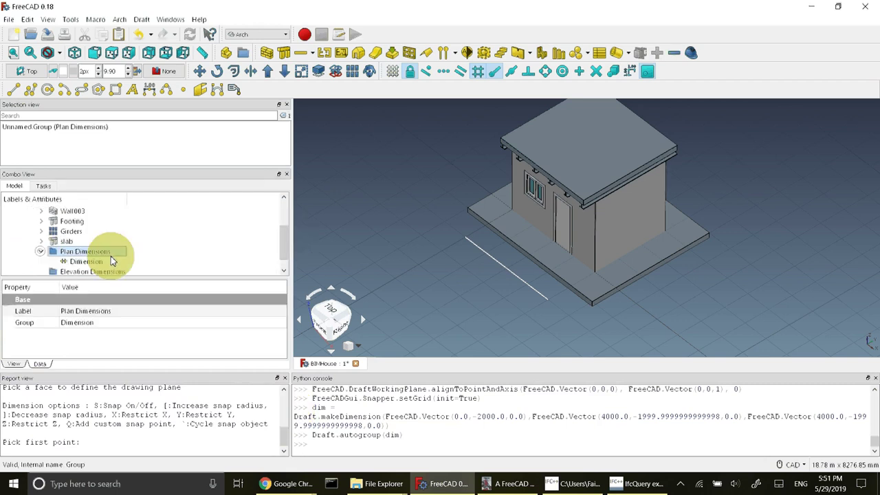
click(110, 261)
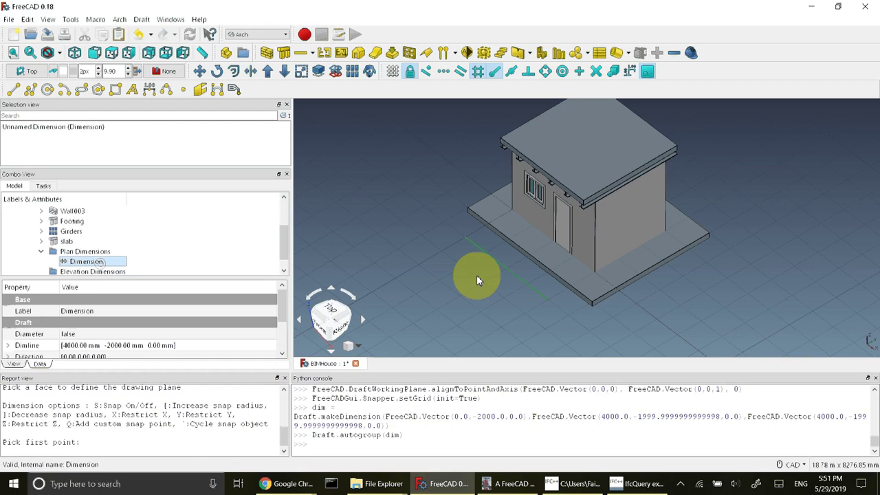
scroll(504, 262, up, 3)
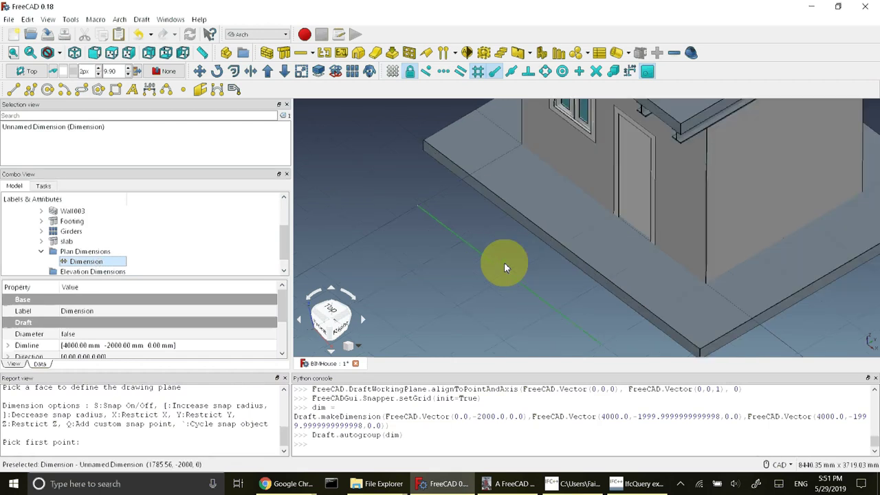
scroll(504, 262, up, 3)
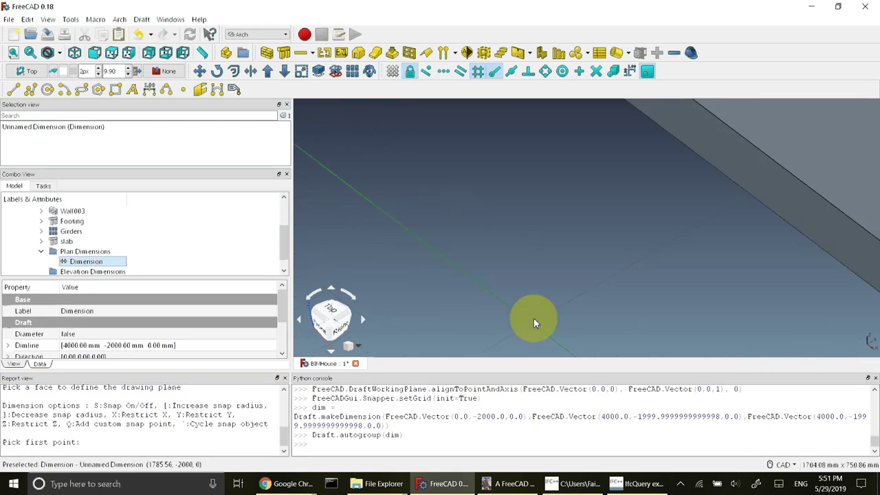
scroll(533, 318, down, 5)
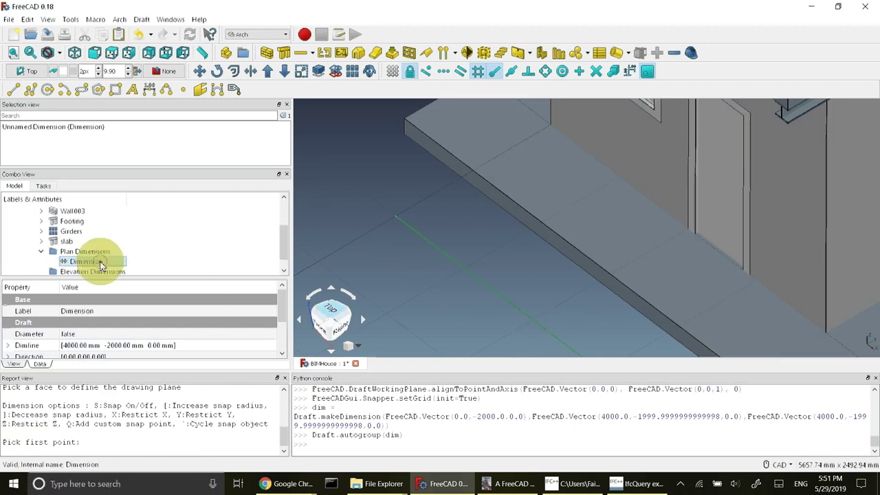
scroll(285, 256, down, 1)
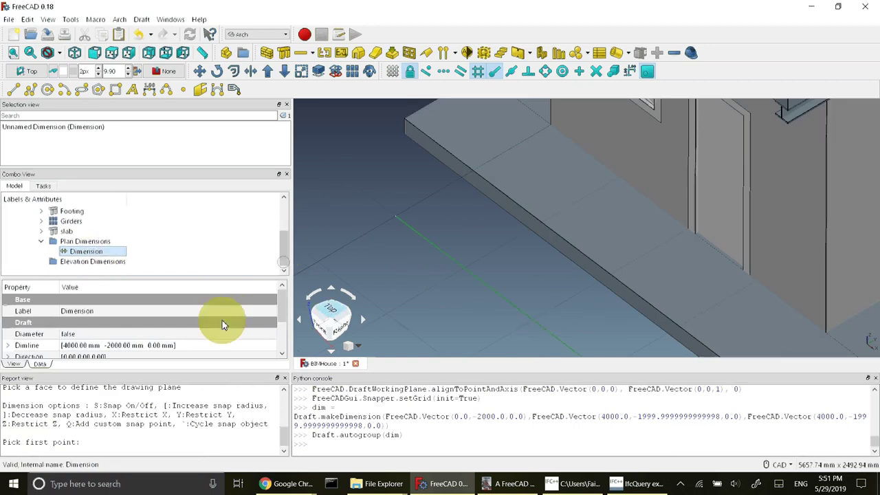
scroll(281, 354, down, 1)
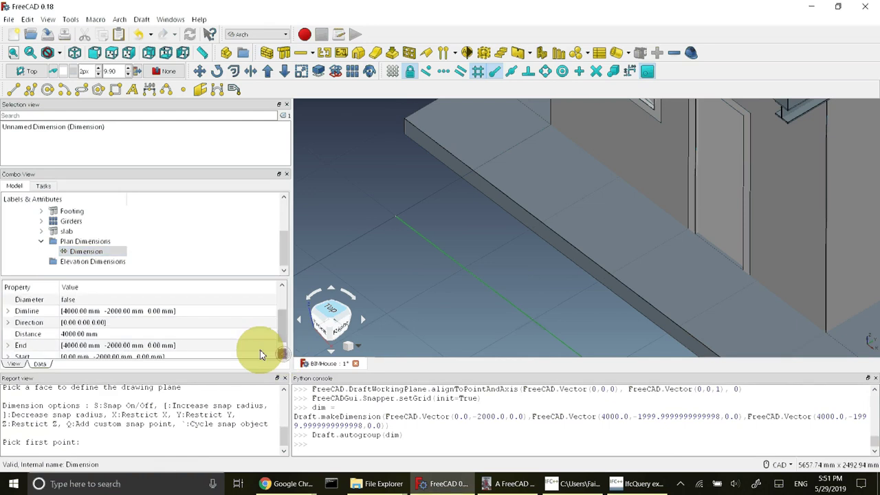
In the dimension's View properties, set Font Size to 20 mm.
click(14, 364)
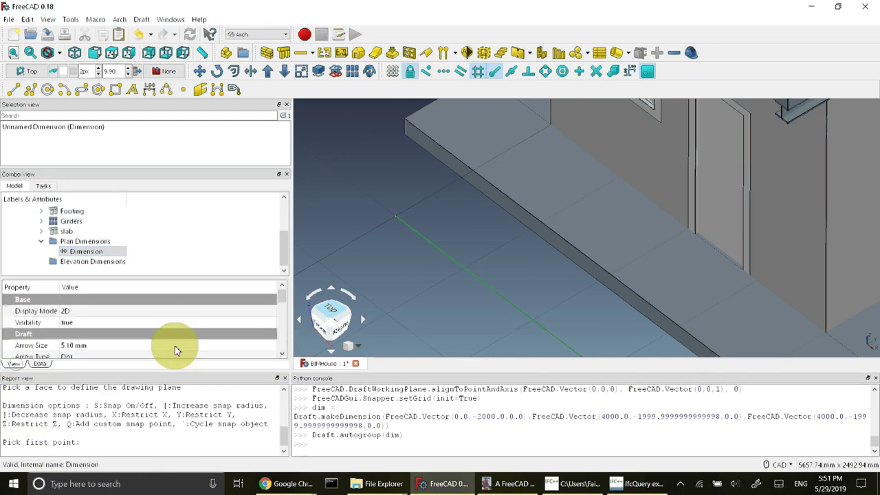
click(282, 354)
click(282, 354)
click(282, 354)
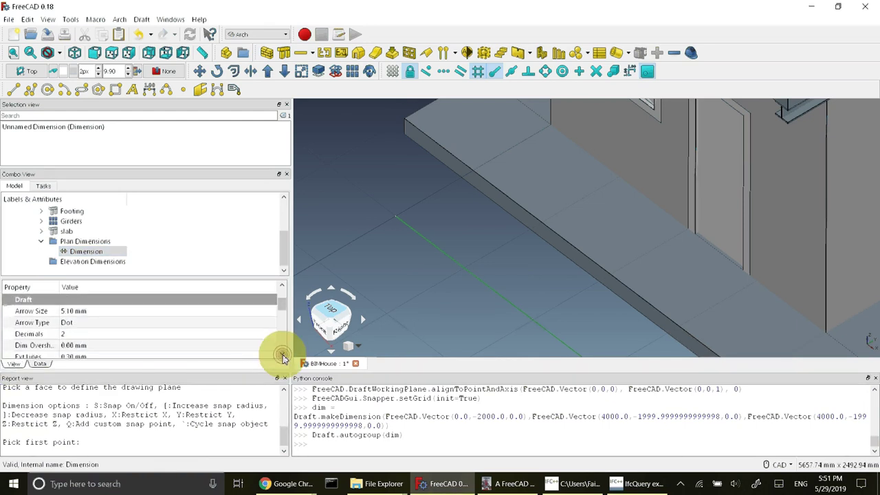
click(282, 355)
click(282, 355)
click(282, 355)
click(282, 355)
click(282, 355)
click(282, 355)
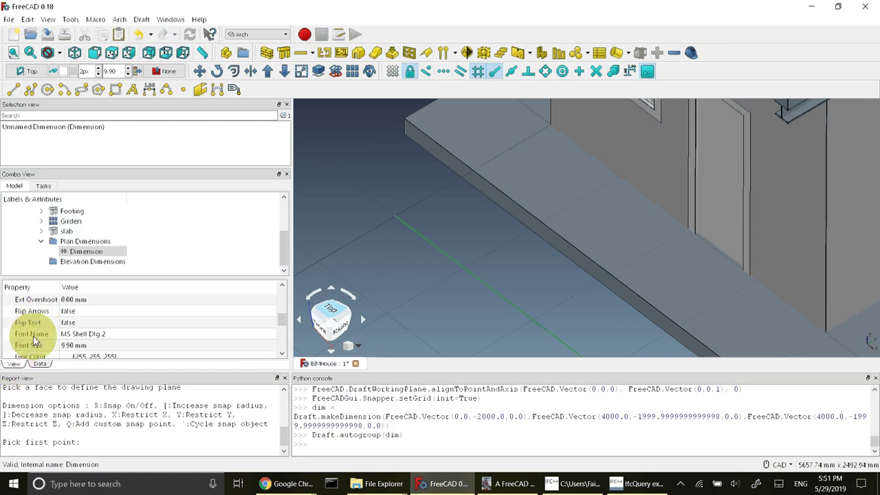
click(71, 345)
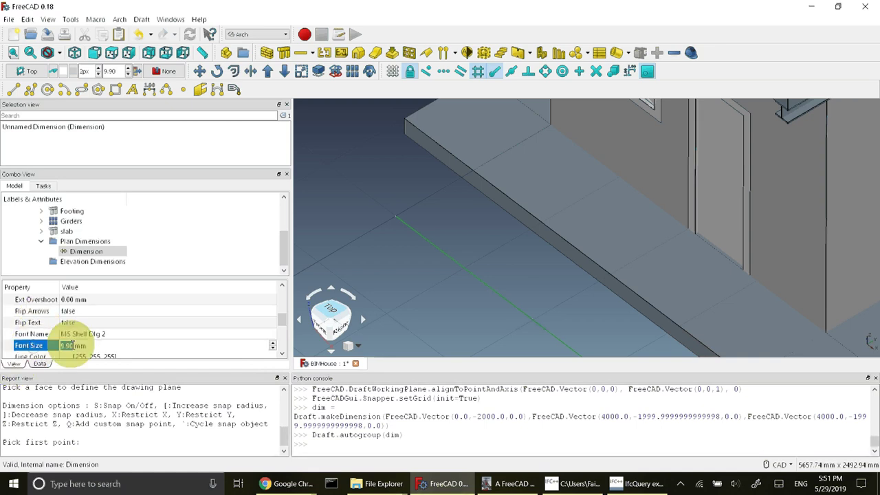
text(20)
key(Return)
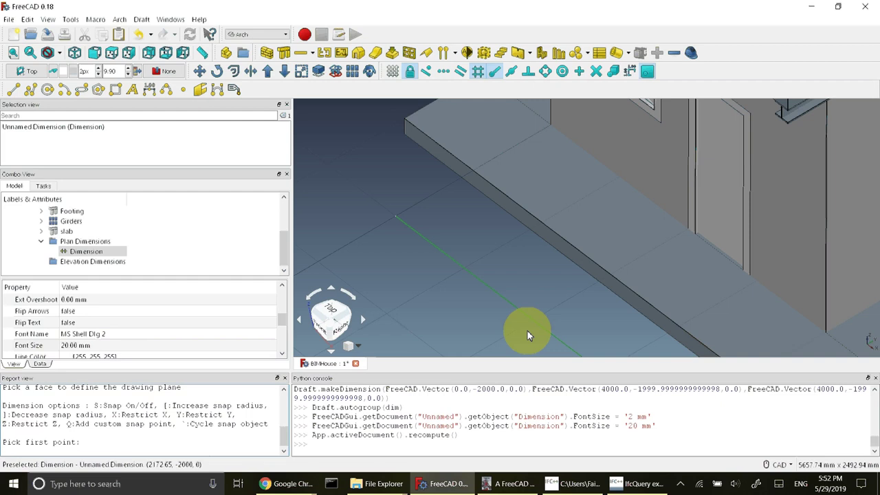
Increase the dimension's font size to 100 mm, then to 200 mm.
middle_drag(527, 331, 513, 227)
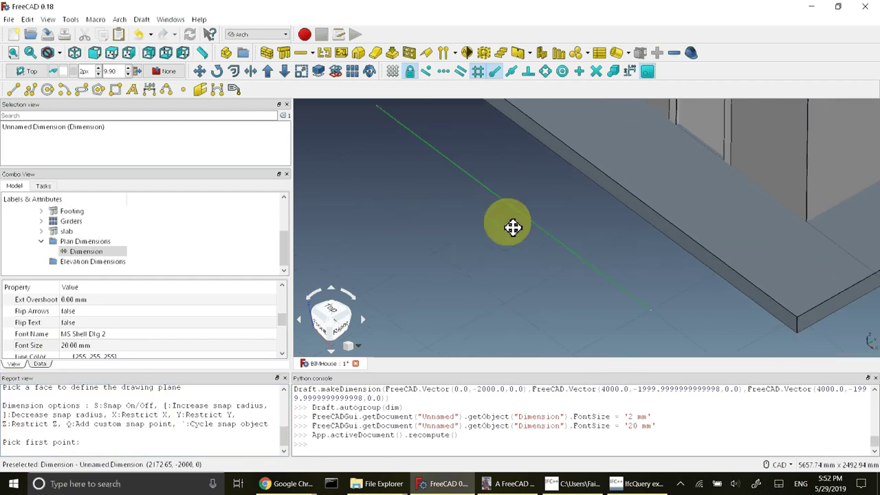
click(75, 346)
click(75, 348)
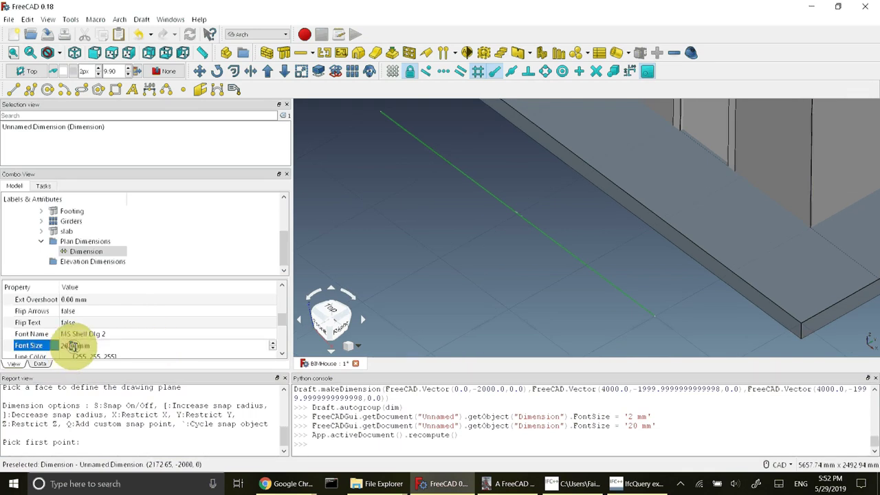
double_click(74, 345)
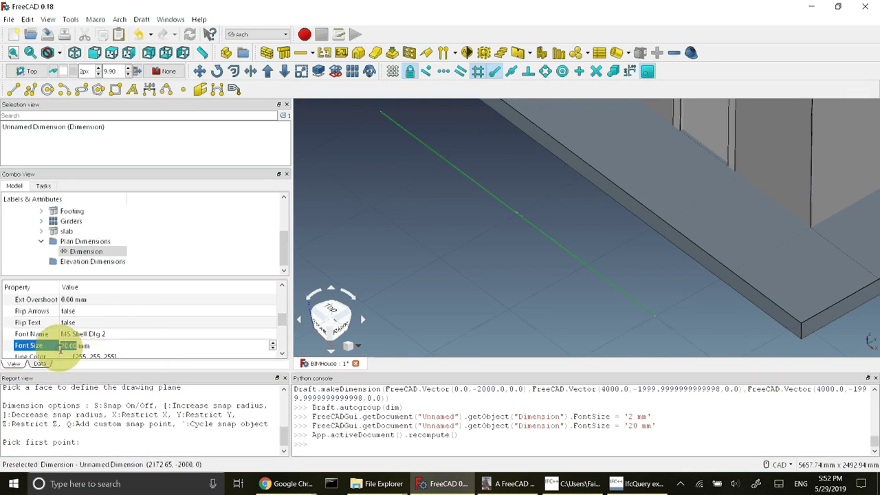
text(100)
key(Return)
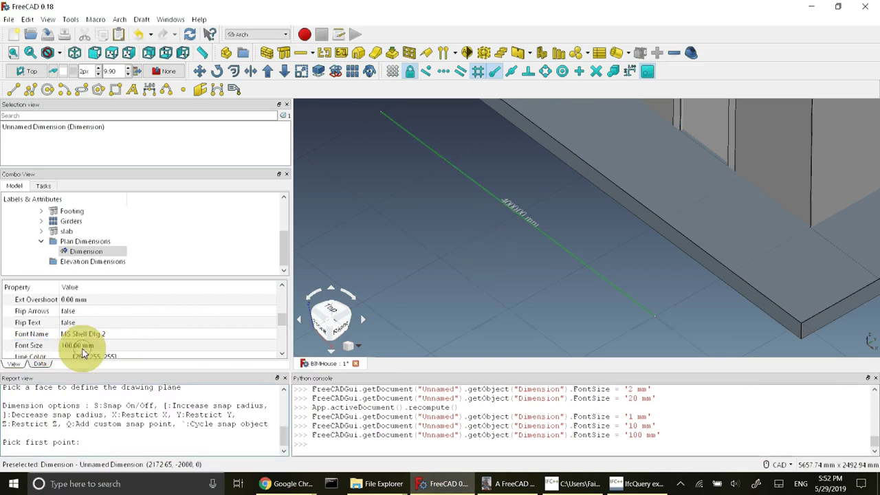
click(82, 347)
double_click(82, 346)
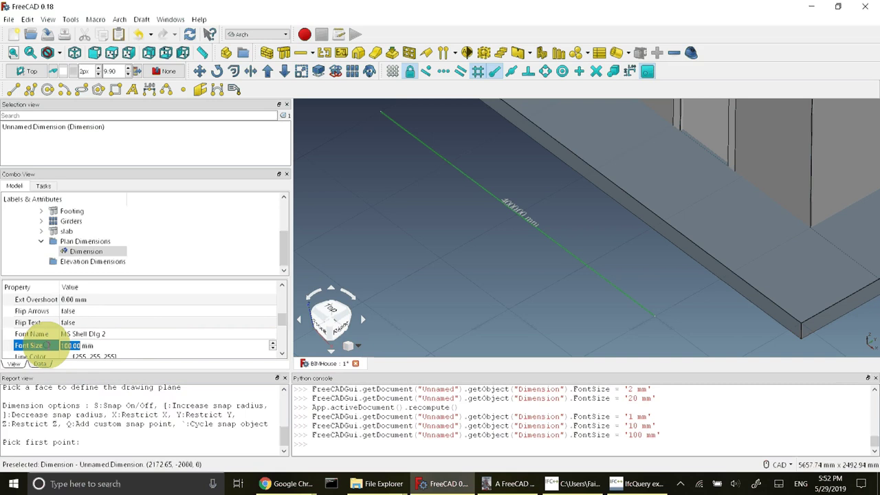
text(200)
key(Return)
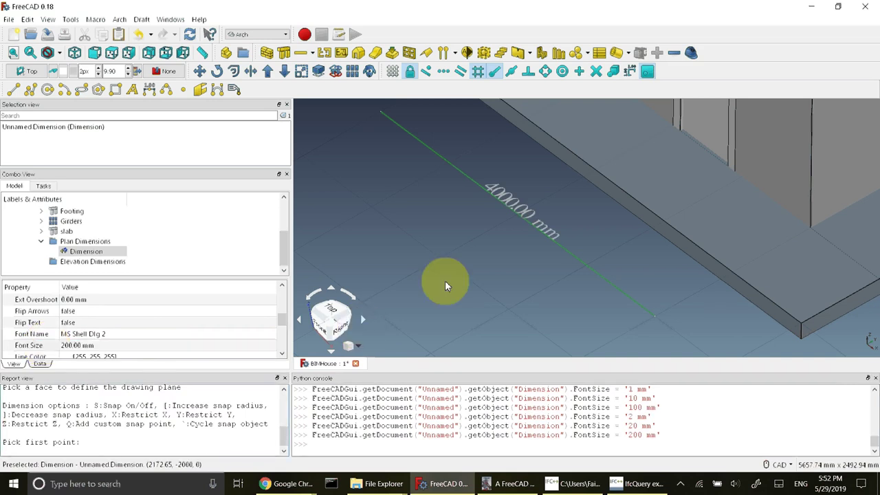
scroll(445, 281, down, 5)
scroll(445, 280, up, 4)
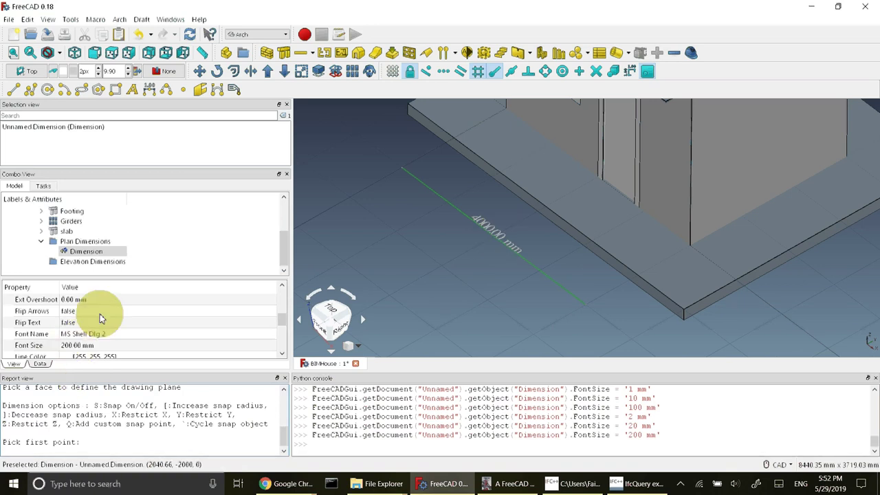
mouse_move(281, 320)
mouse_down()
mouse_move(281, 347)
mouse_move(288, 317)
mouse_up()
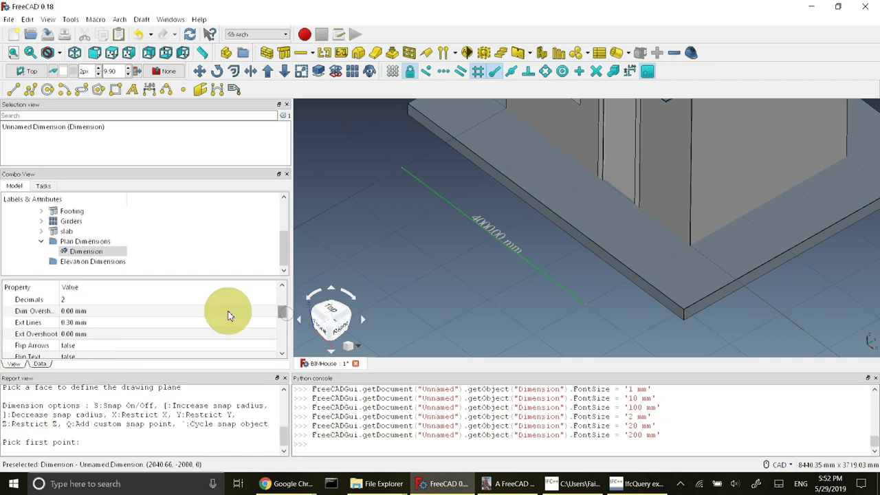
Set the dimension's Decimals to 0 so it reads 4000 mm.
click(96, 299)
text(0)
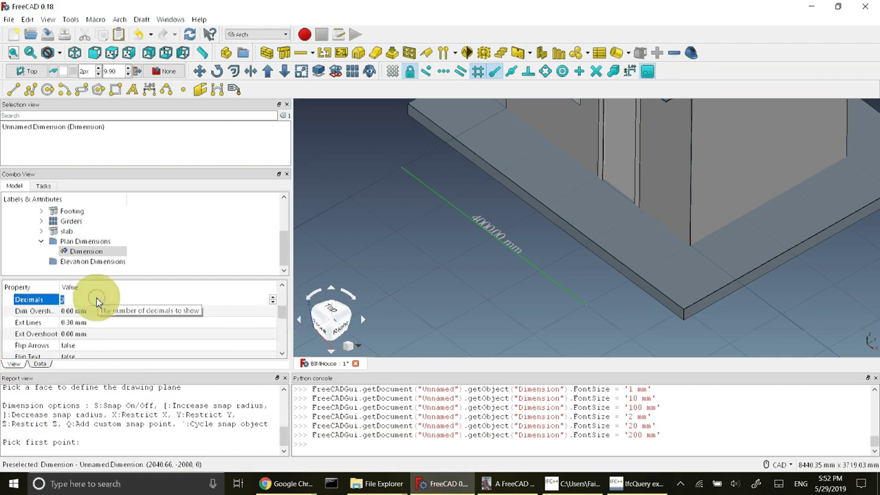
click(99, 312)
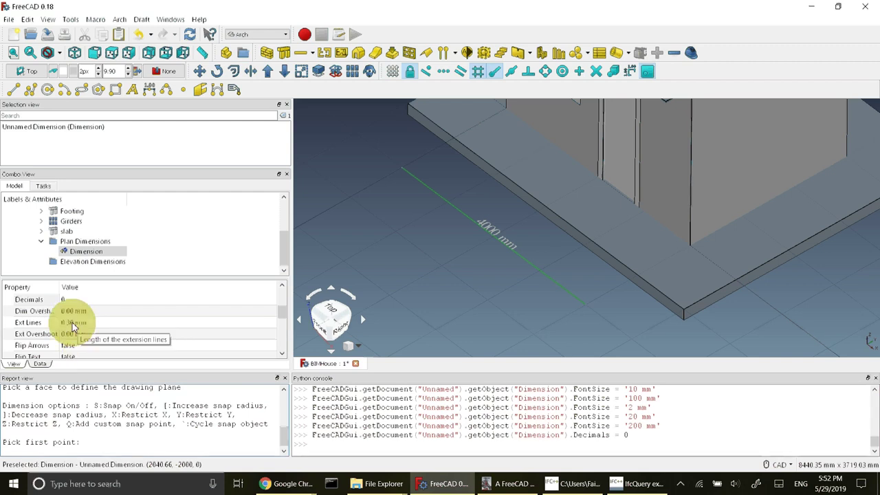
Set the extension line length to 200 mm, then to 1000 mm.
click(71, 323)
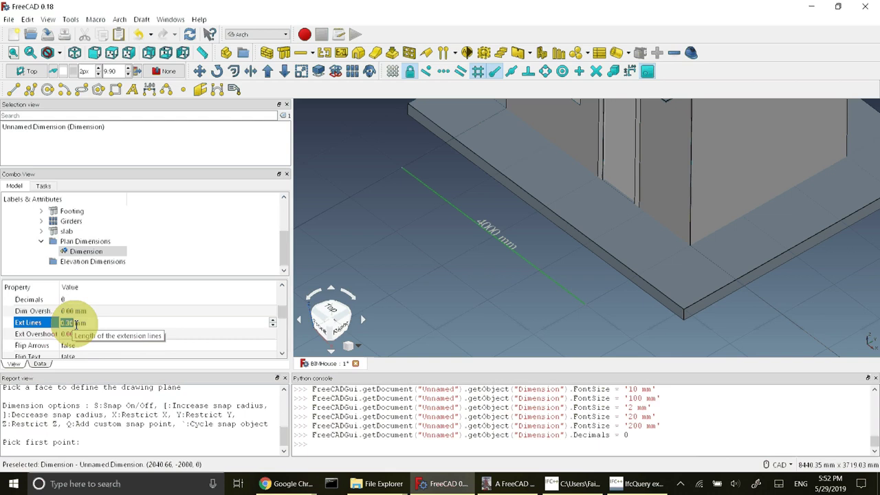
text(200)
key(Return)
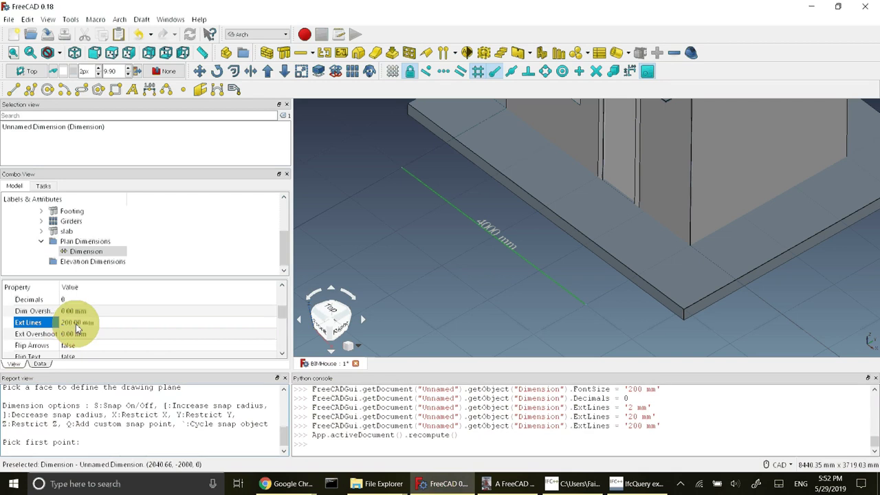
click(78, 326)
double_click(78, 322)
text(1)
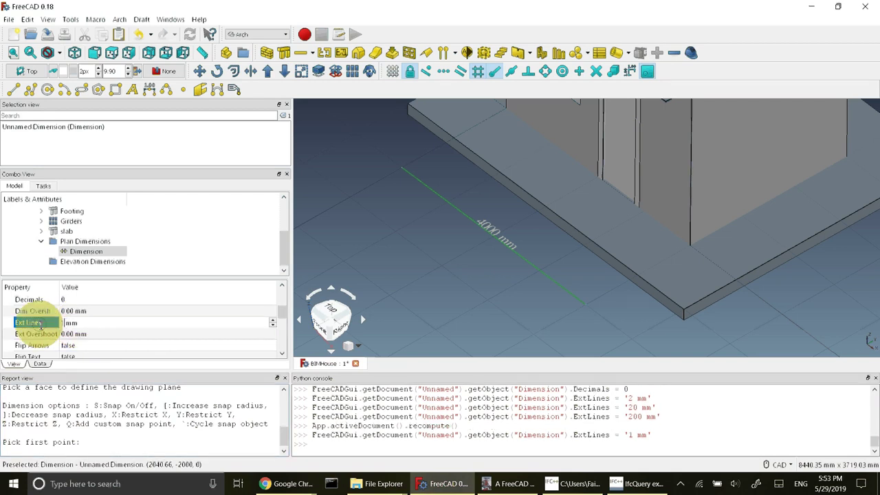
text(000)
key(Return)
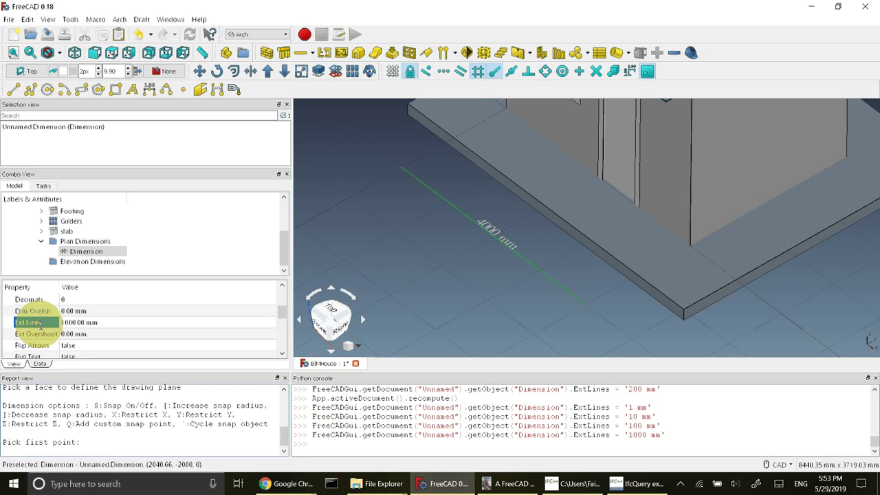
click(76, 322)
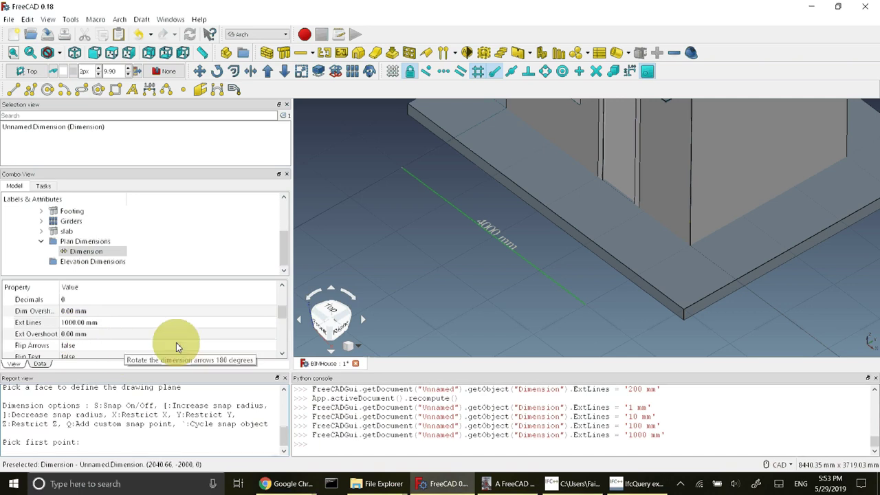
Scroll the Property panel down to the dimension's Draft property group.
click(280, 357)
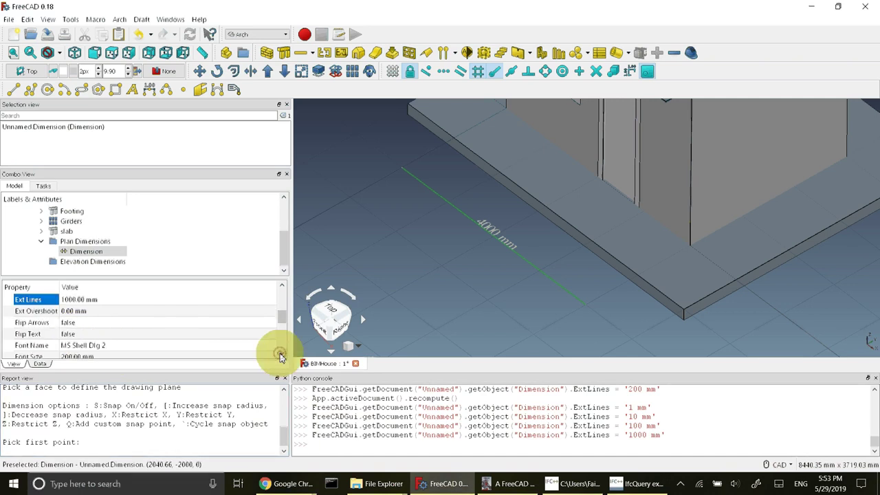
click(280, 357)
click(279, 356)
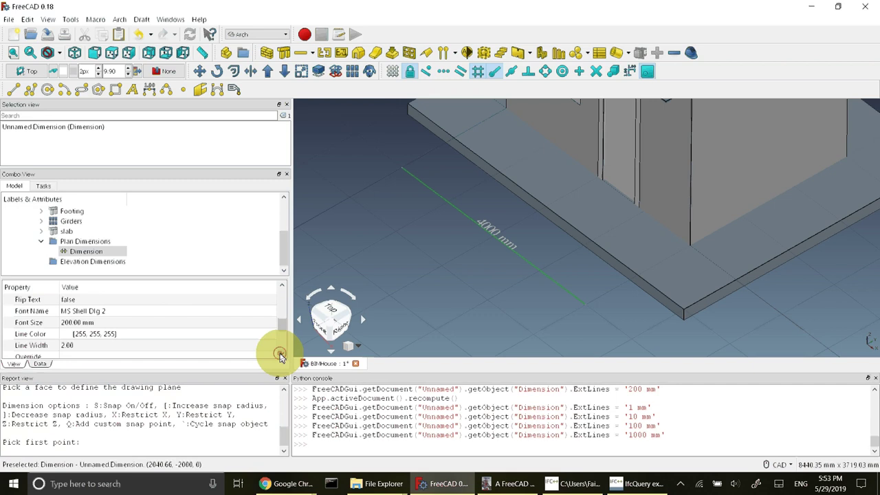
click(280, 356)
click(280, 356)
click(280, 356)
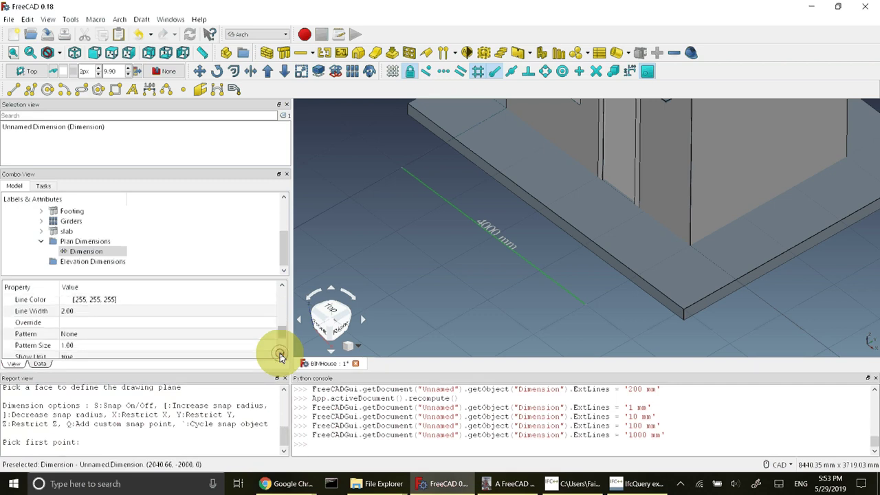
click(280, 356)
click(280, 356)
click(280, 356)
click(280, 356)
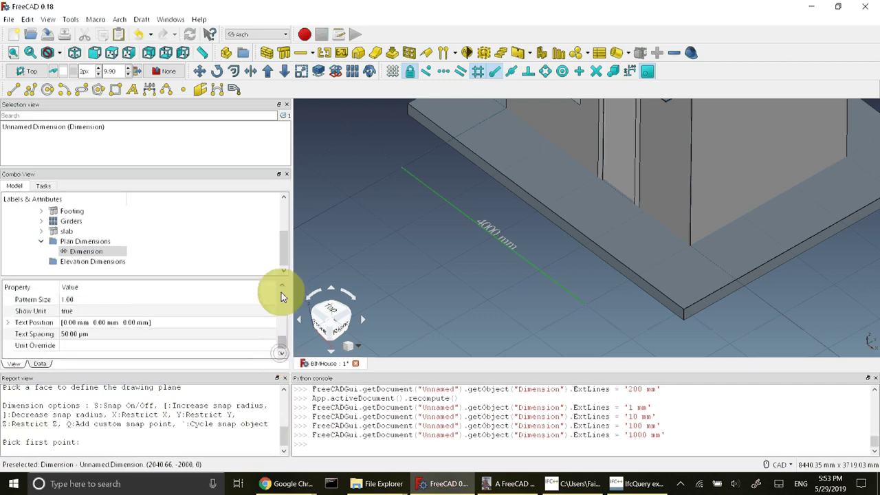
click(282, 286)
click(282, 286)
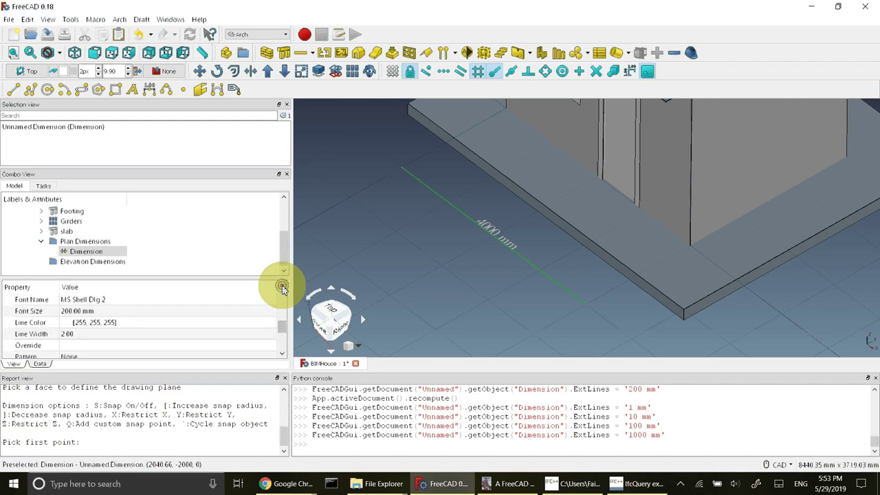
click(282, 286)
click(282, 286)
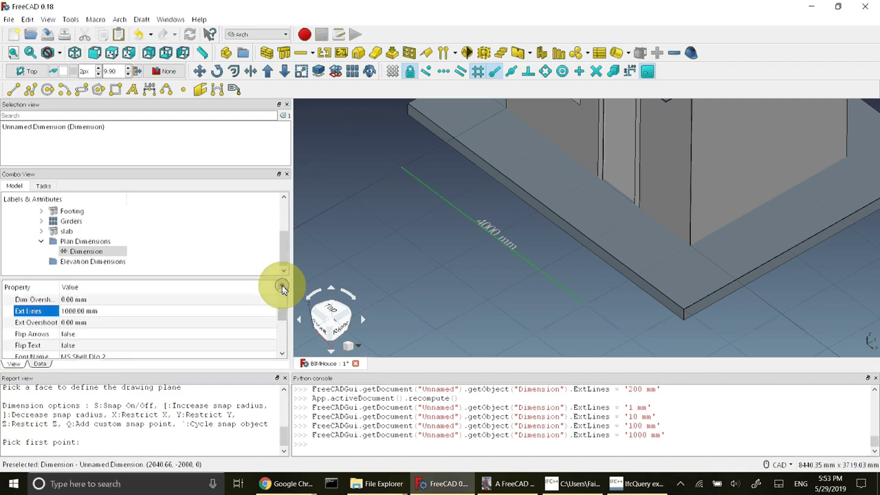
click(282, 286)
click(282, 286)
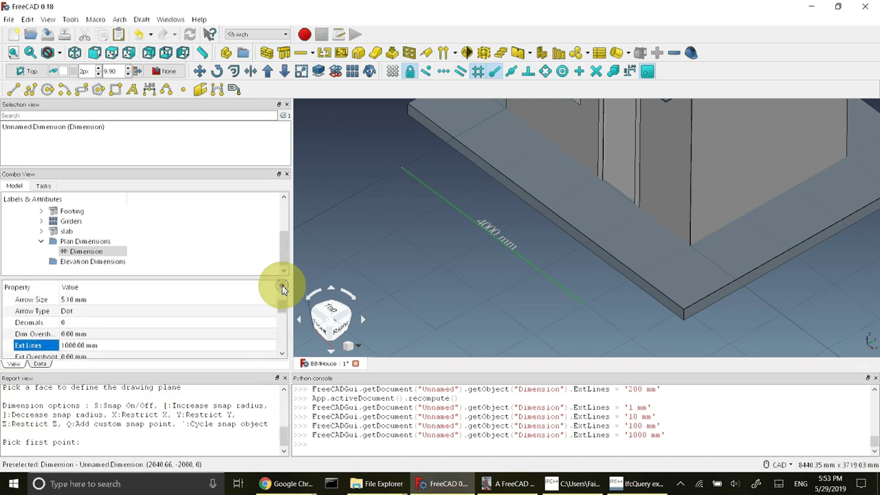
click(282, 286)
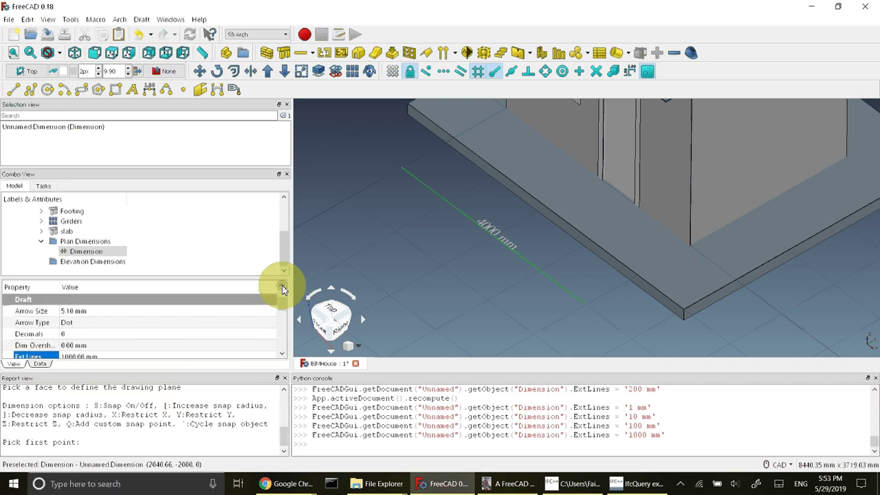
Change Arrow Size from 5.10 to 50 mm, then settle on 30 mm.
click(74, 310)
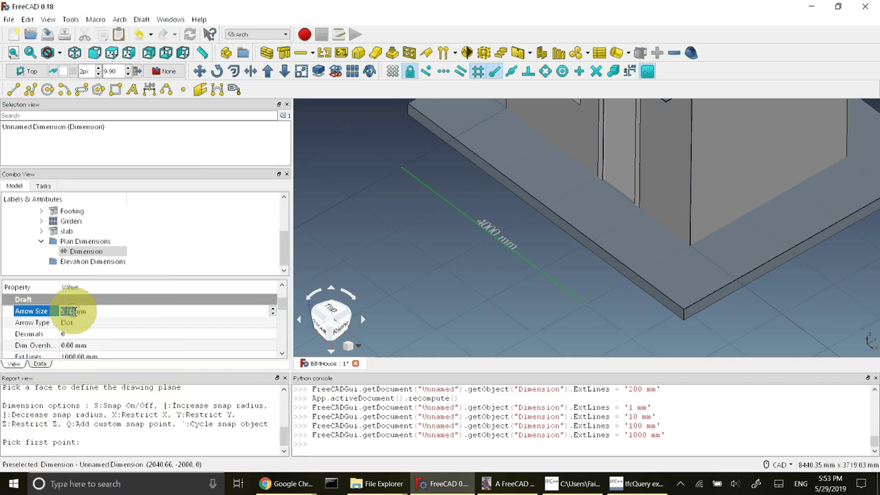
click(65, 311)
double_click(65, 311)
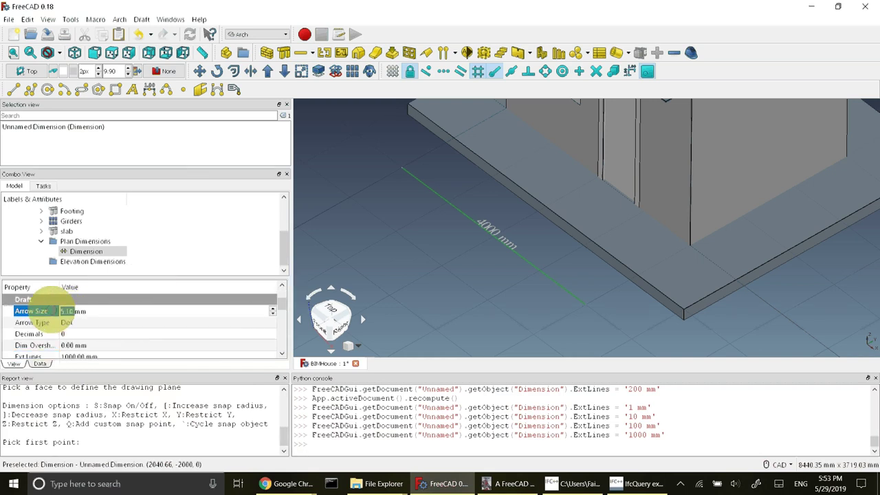
text(50)
key(Return)
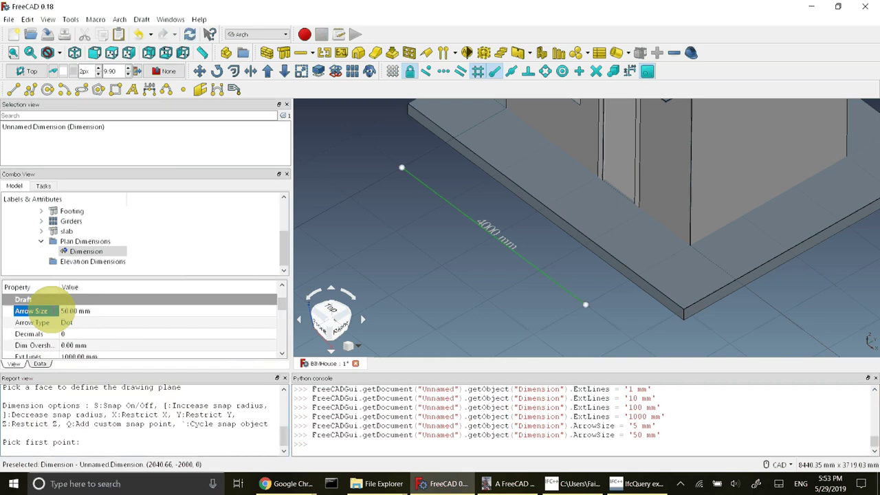
click(77, 312)
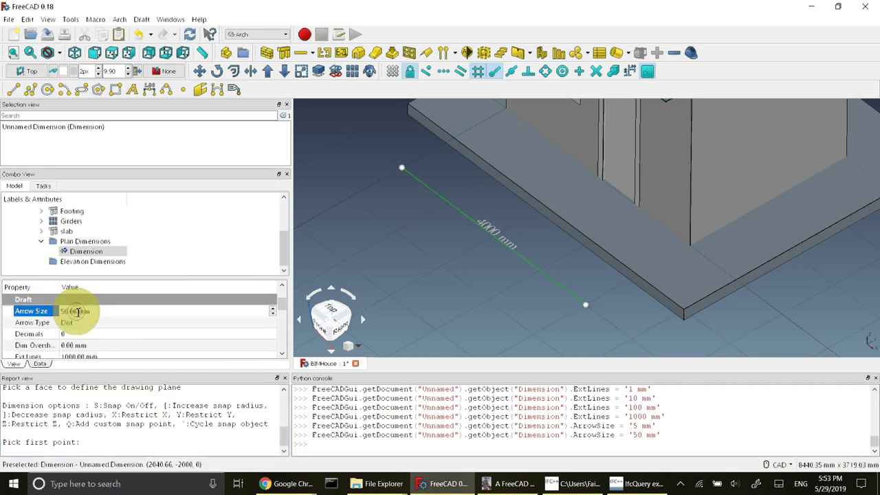
text(30)
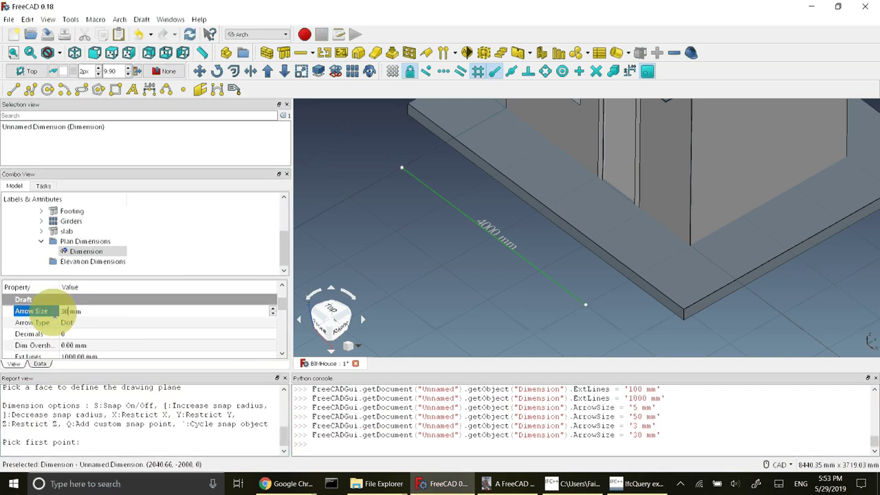
key(Return)
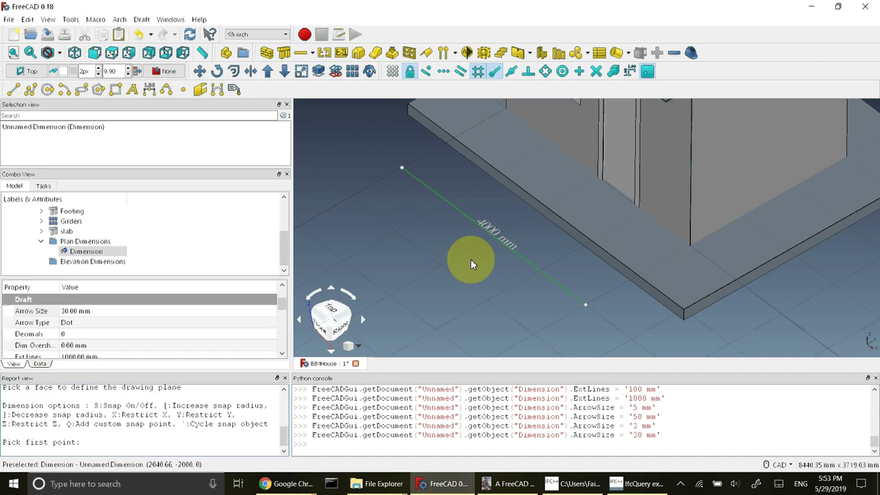
Recompute the document and zoom to check the 4000 mm dimension in front of the footing.
key(ctrl+r)
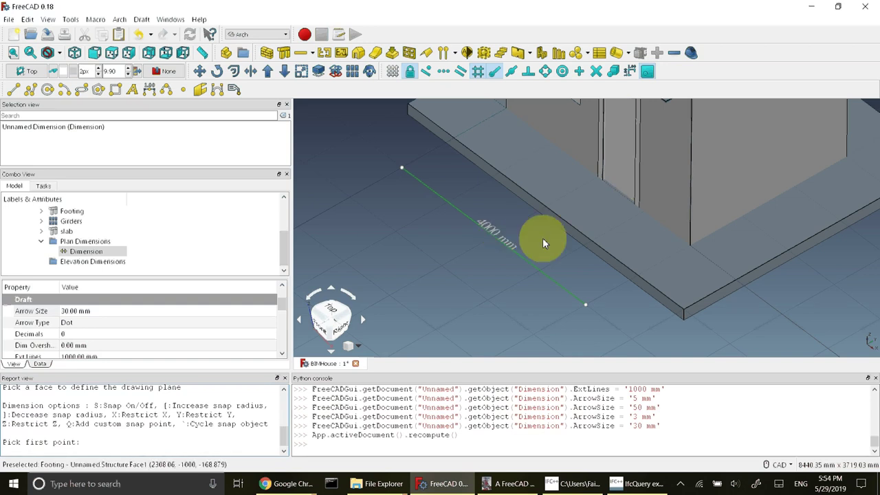
scroll(575, 261, down, 3)
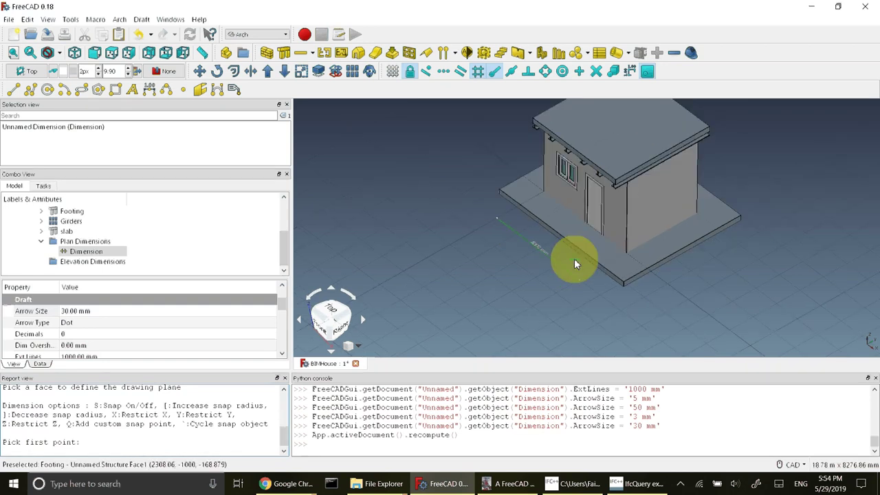
scroll(574, 259, up, 2)
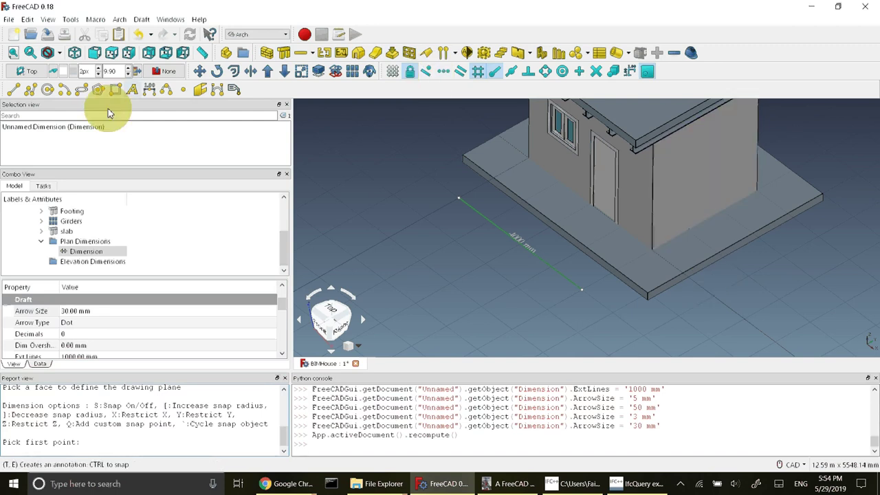
click(100, 239)
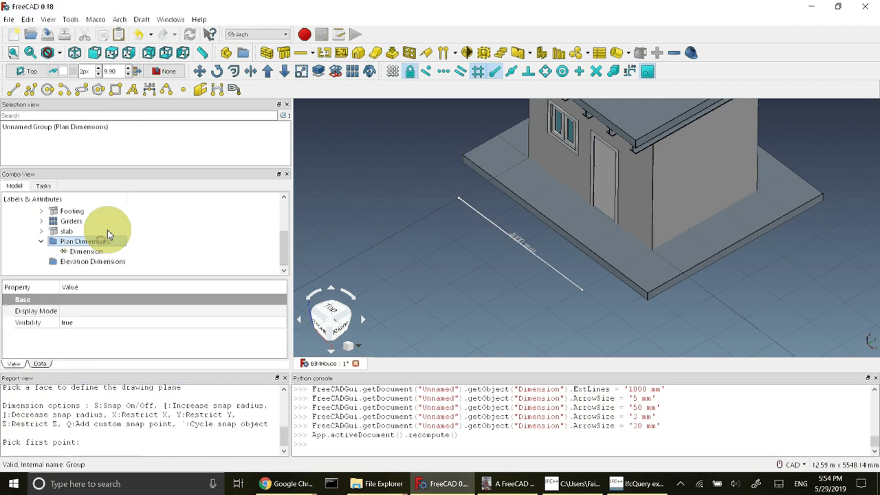
click(17, 91)
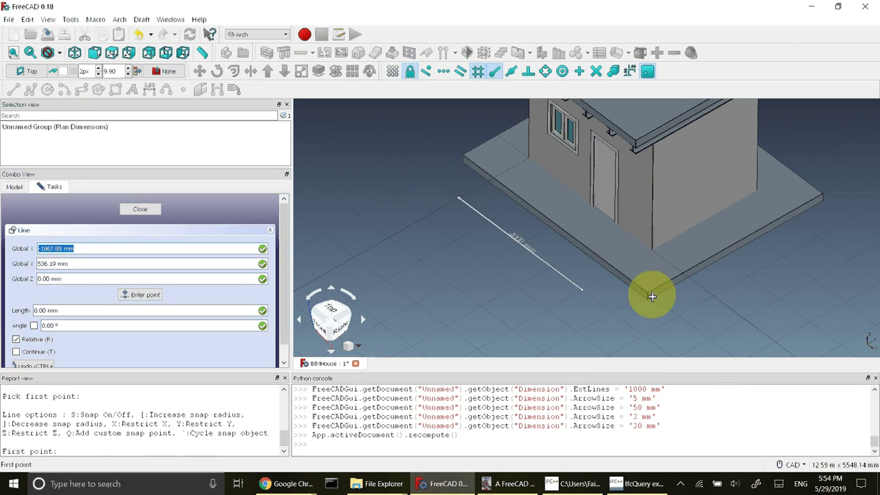
click(715, 297)
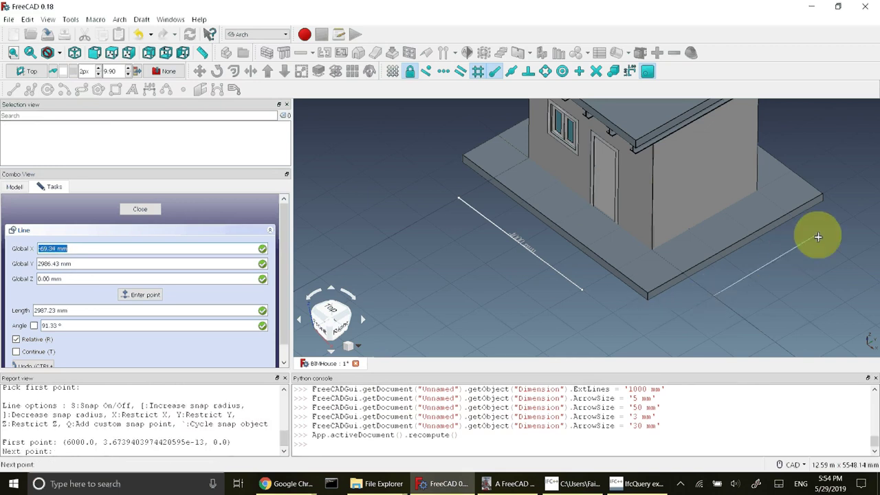
key(y)
key(Return)
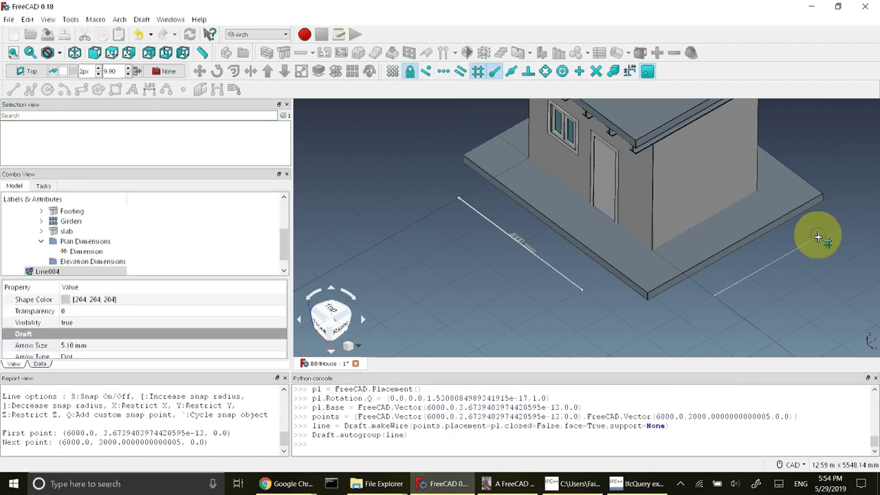
click(805, 245)
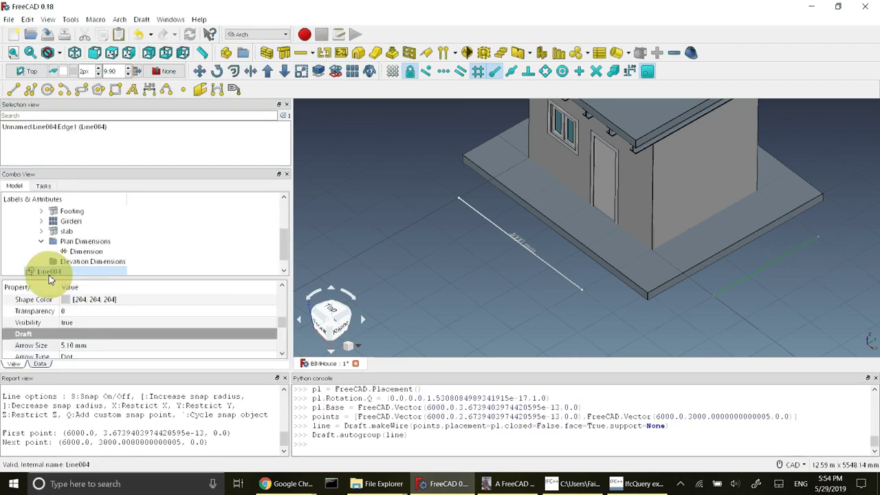
double_click(749, 280)
key(Delete)
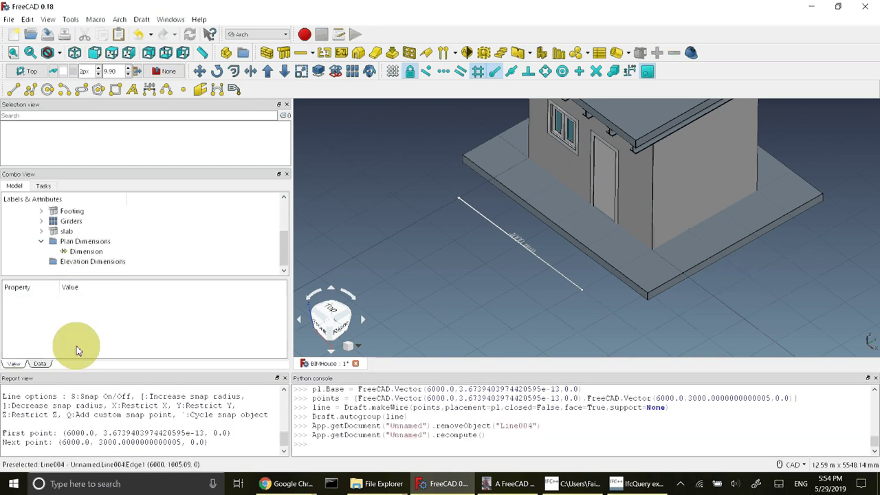
click(86, 243)
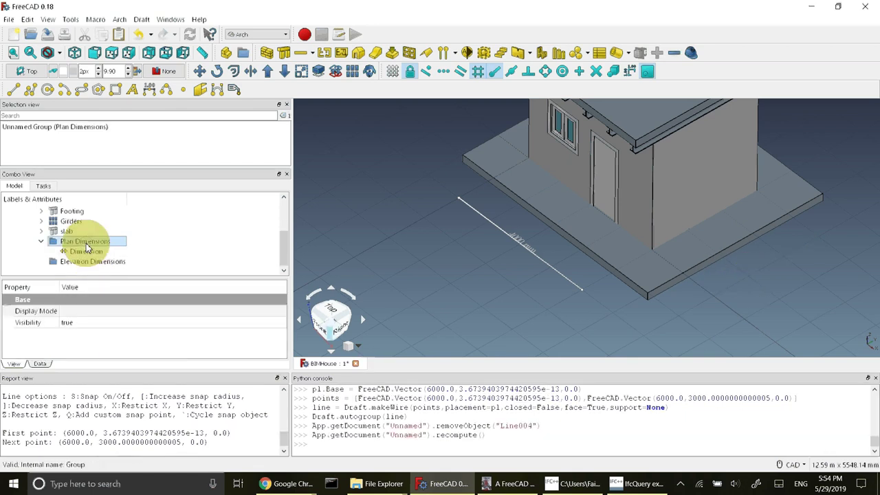
right_click(84, 242)
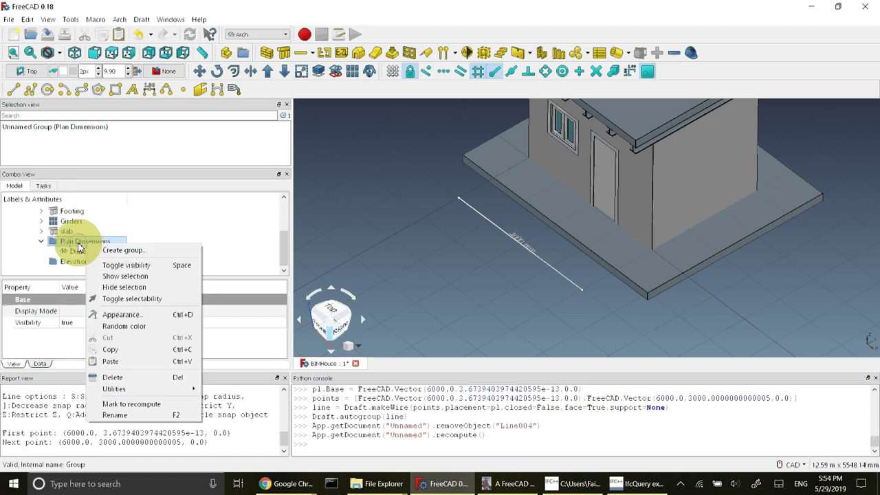
click(134, 201)
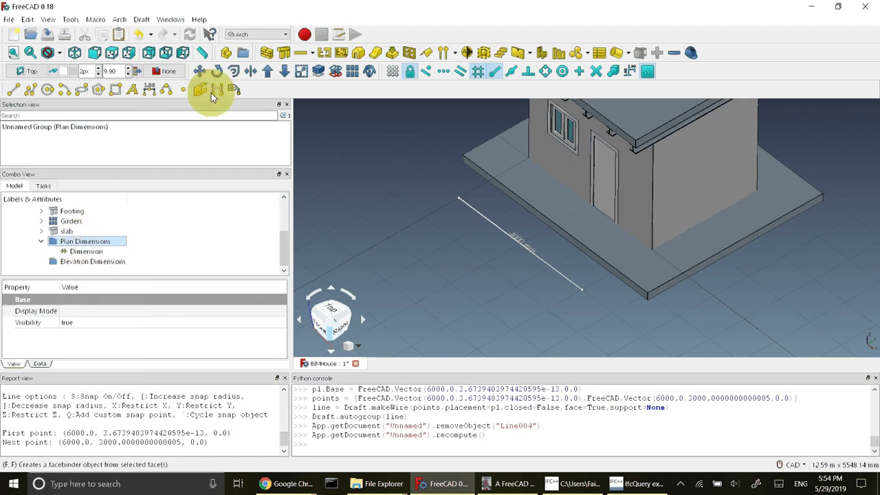
Draw a 3000 mm dimension along the footing's right edge, offset 1000 mm in X.
click(149, 90)
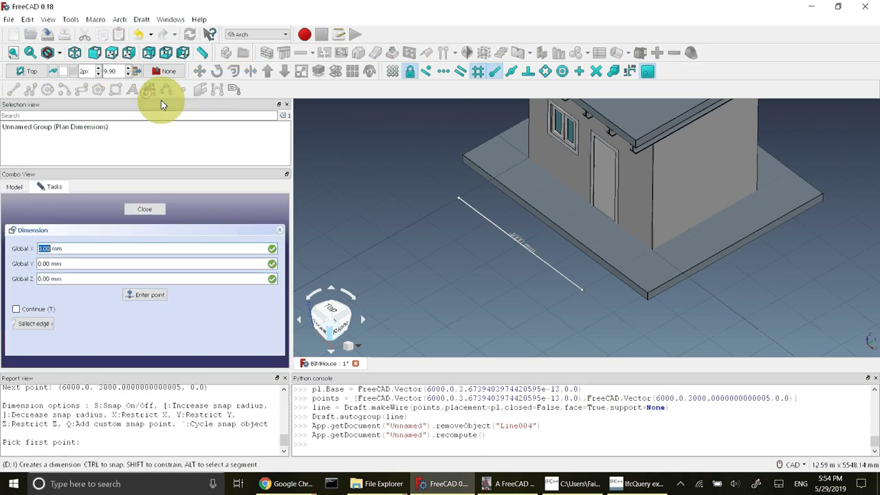
click(715, 296)
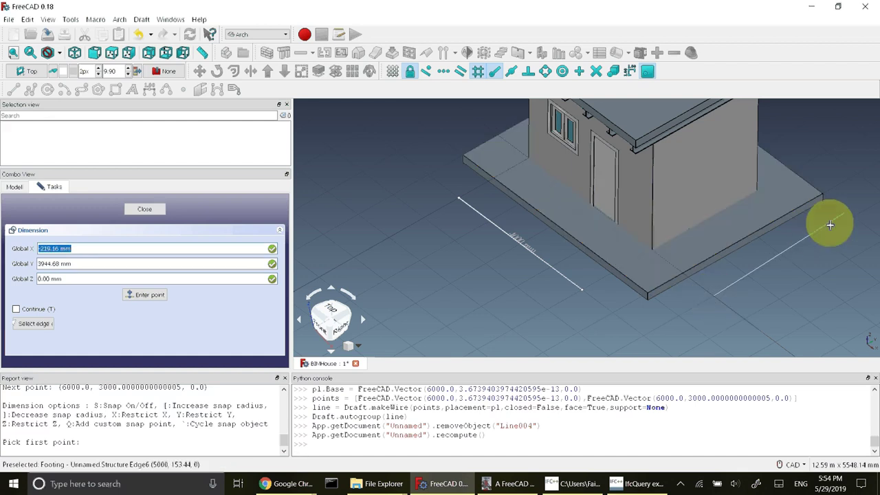
key(y)
click(818, 239)
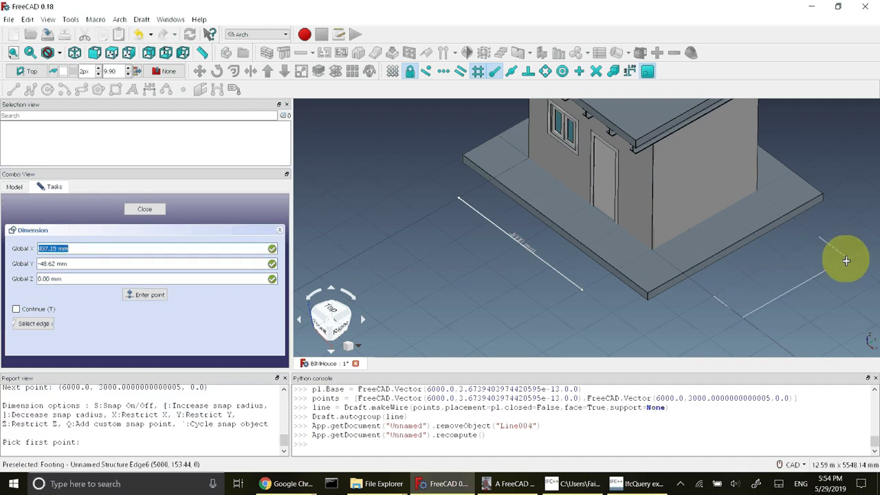
key(x)
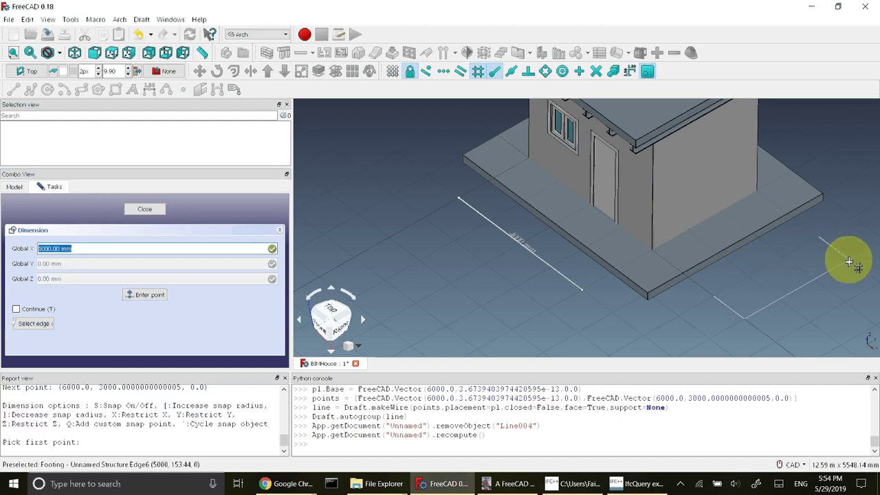
key(Return)
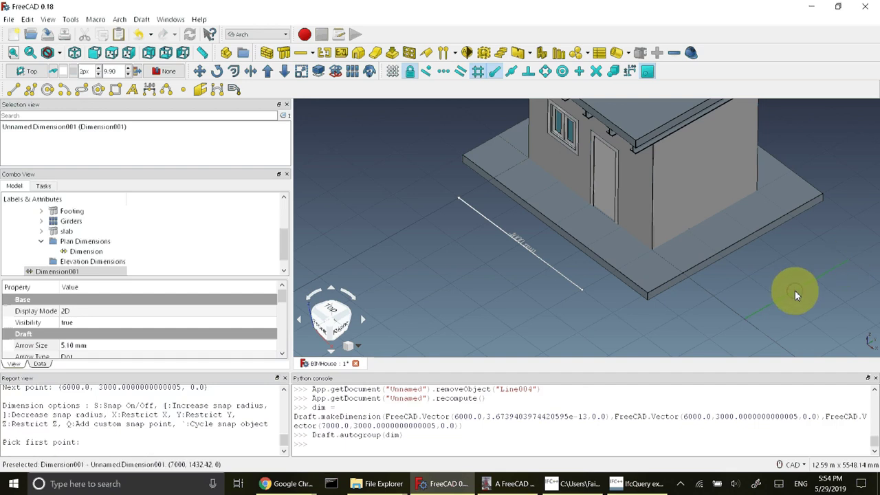
Move Dimension001 into the Plan Dimensions group.
right_click(86, 274)
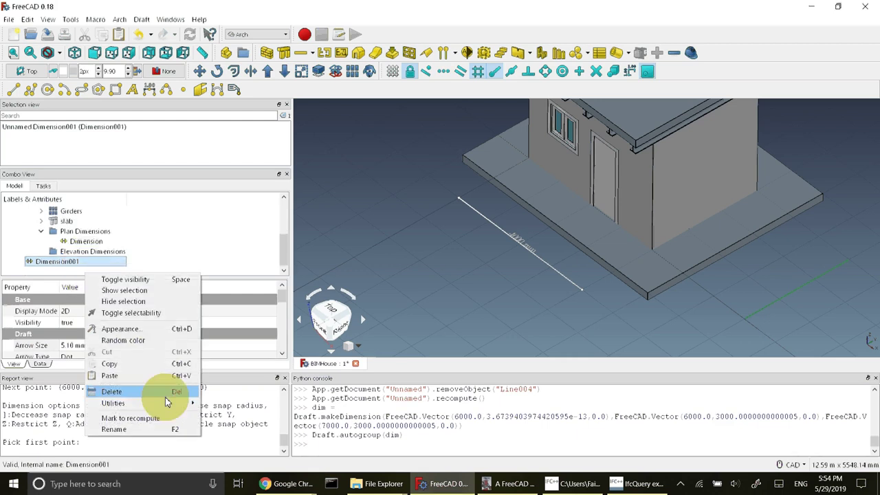
mouse_move(167, 403)
click(256, 399)
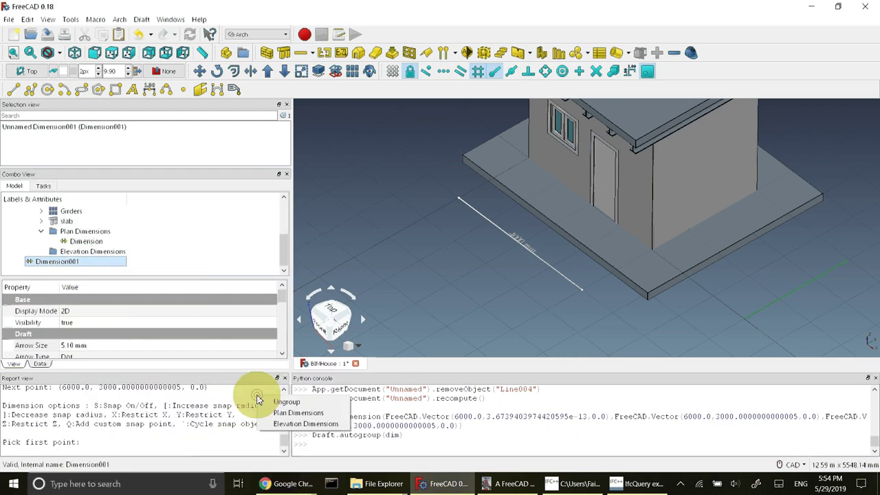
click(298, 412)
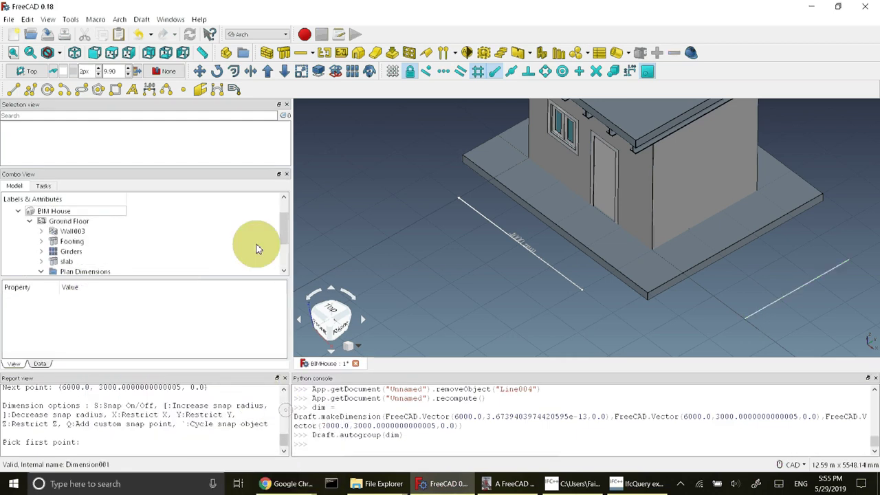
Select Dimension001 and set its Arrow Size to 30 mm.
drag(284, 229, 280, 264)
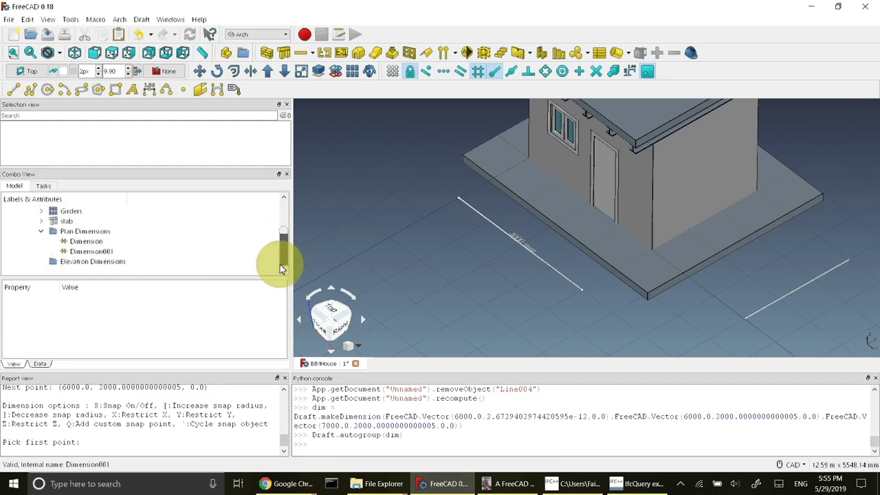
click(92, 252)
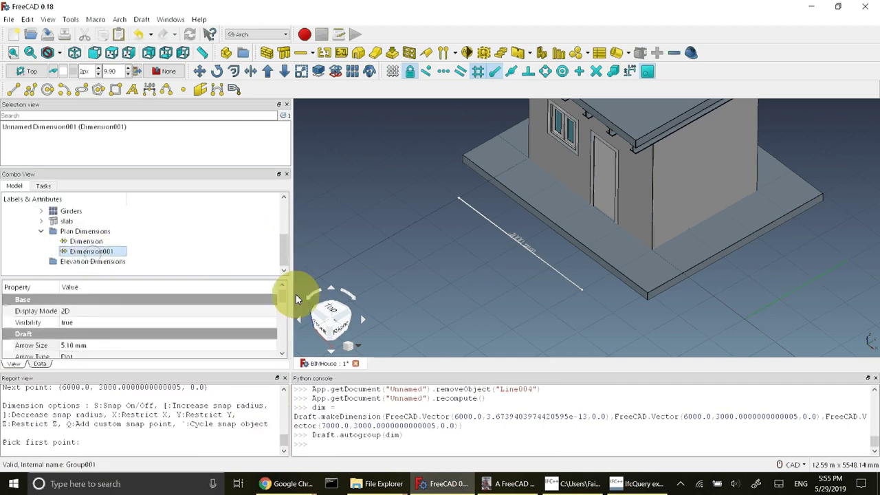
click(63, 344)
click(74, 347)
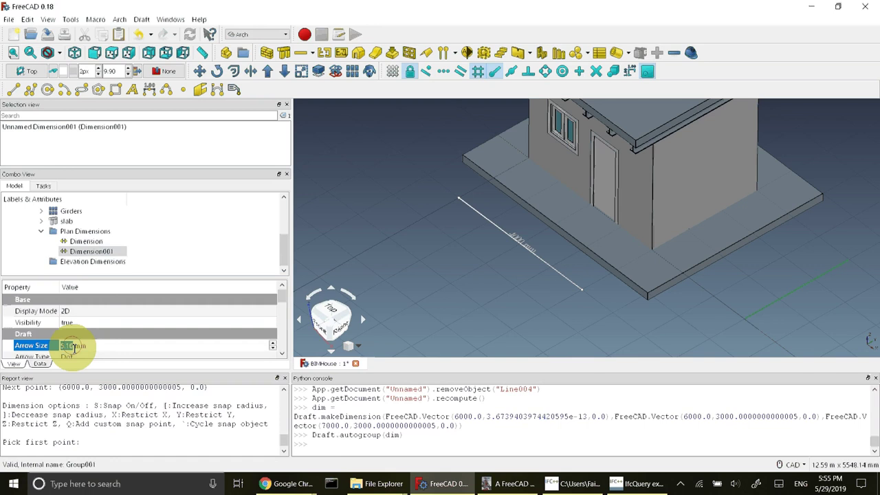
text(30)
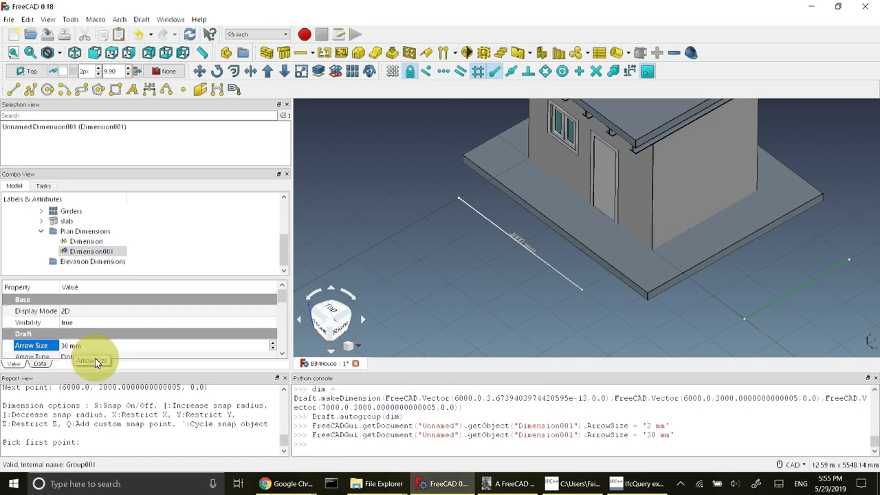
click(281, 356)
click(281, 357)
click(281, 356)
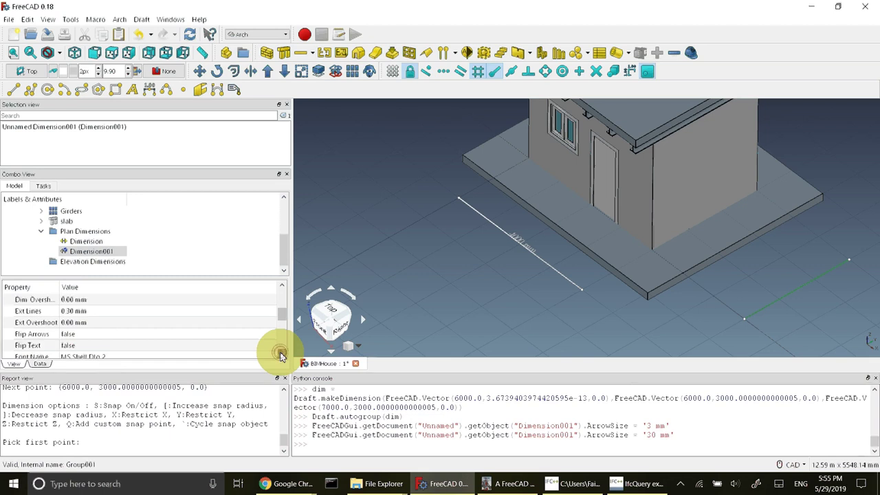
click(281, 355)
click(281, 355)
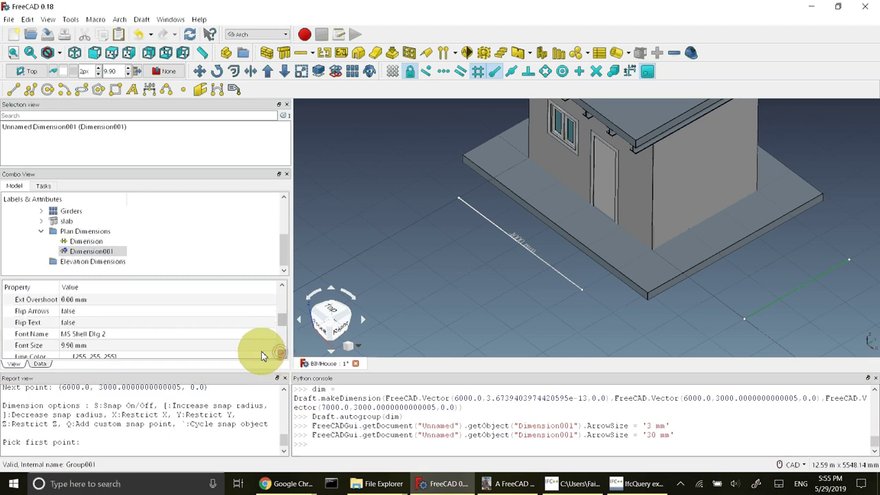
Set Dimension001's Font Size to 200 mm and Decimals to 0.
click(69, 345)
text(20)
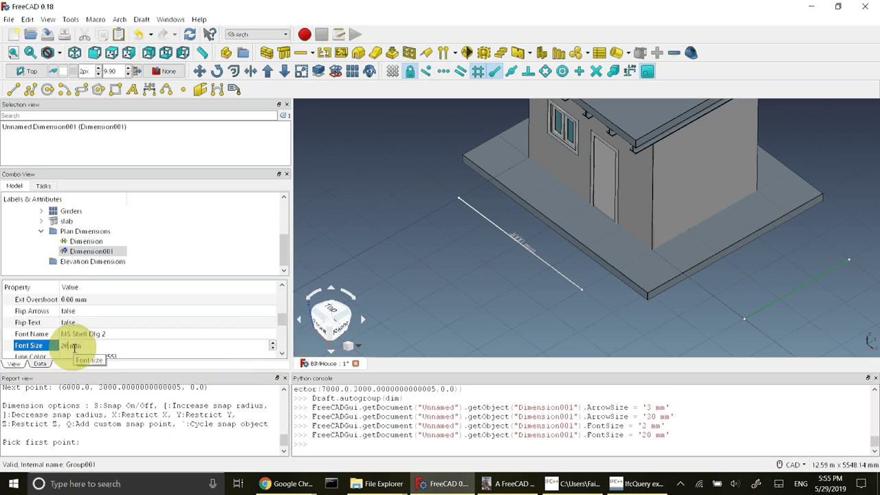
text(0)
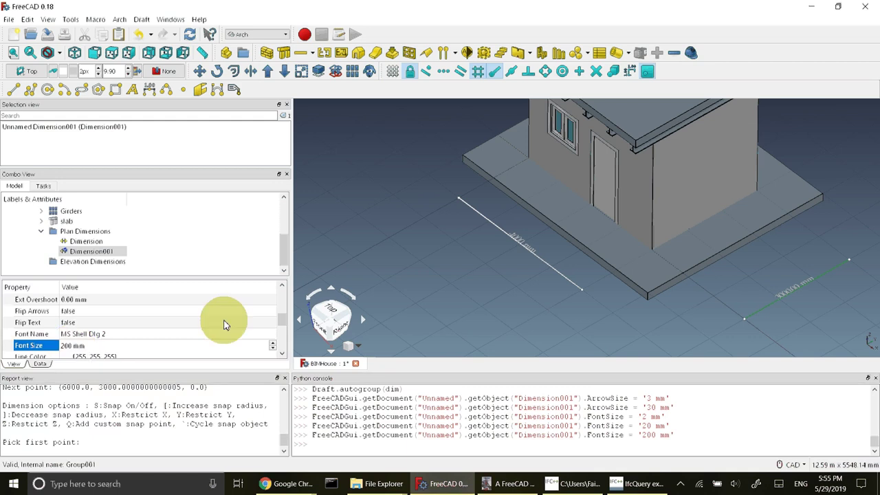
click(282, 288)
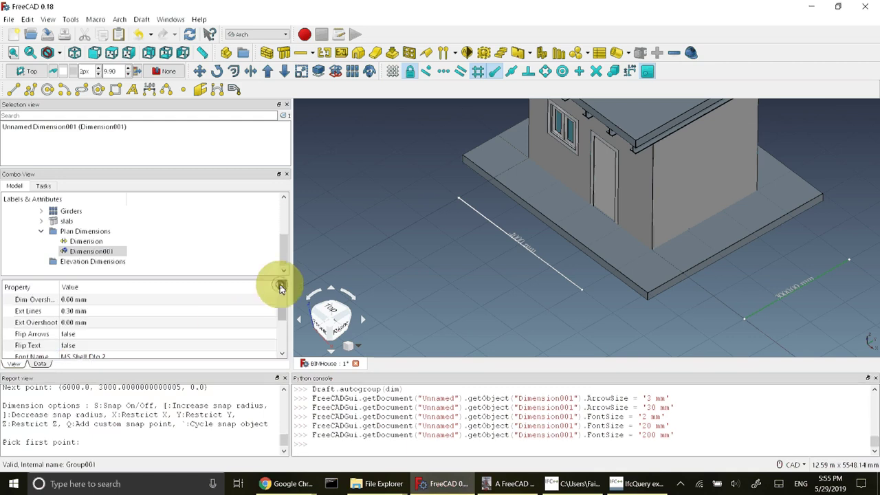
click(281, 288)
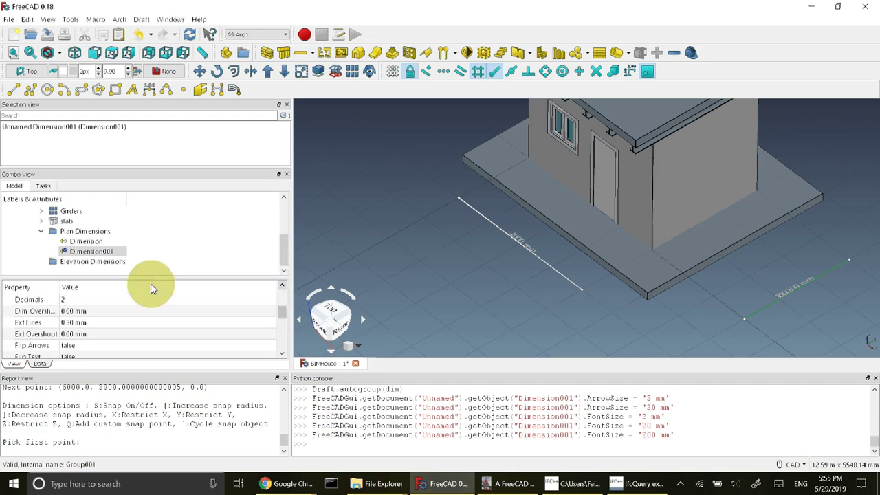
click(119, 300)
text(0)
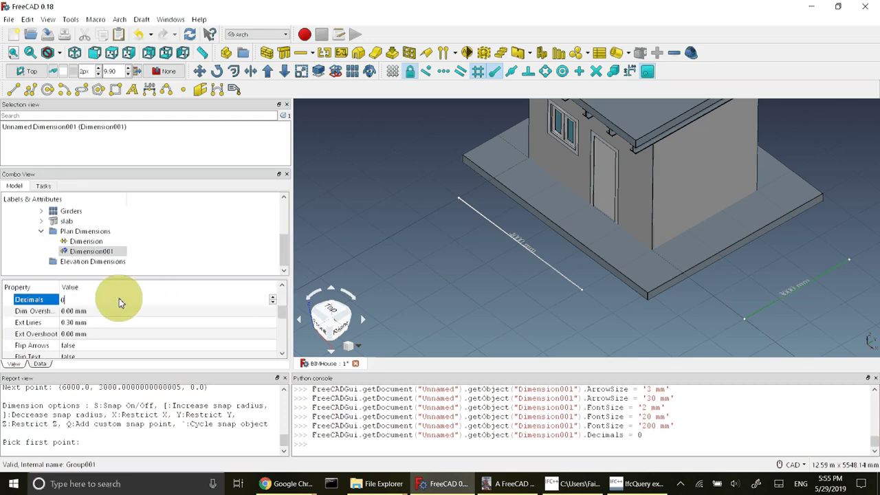
click(117, 311)
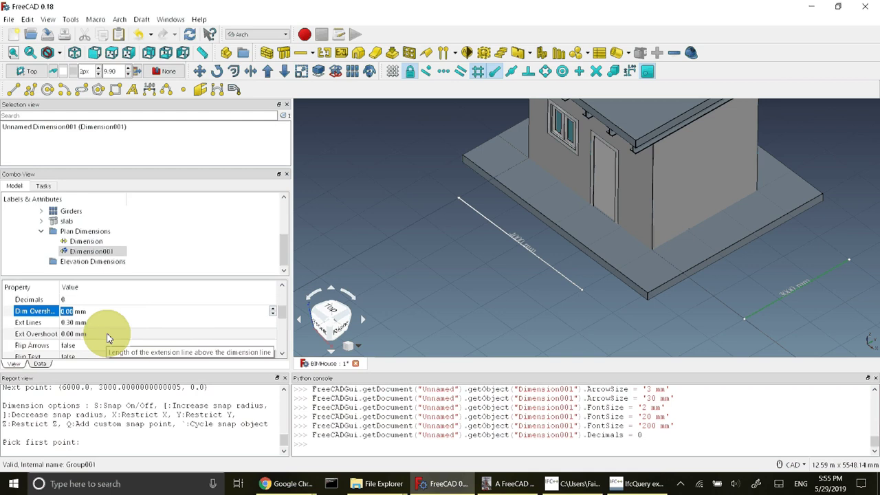
Set Dimension001's Ext Lines length to 1000 mm and zoom out.
click(76, 322)
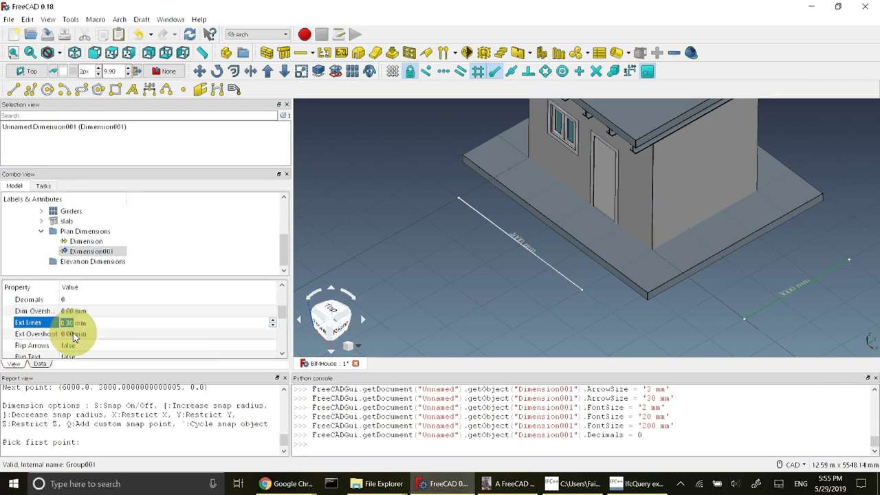
text(500)
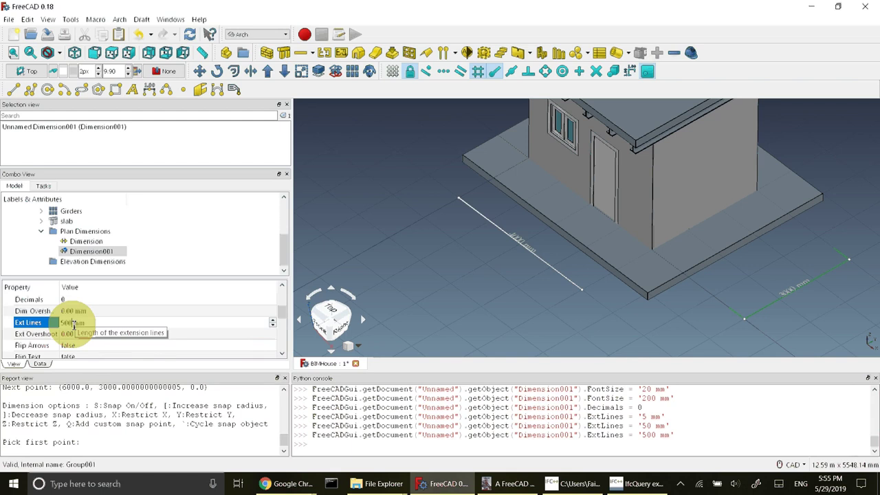
key(BackSpace)
key(BackSpace)
text(100)
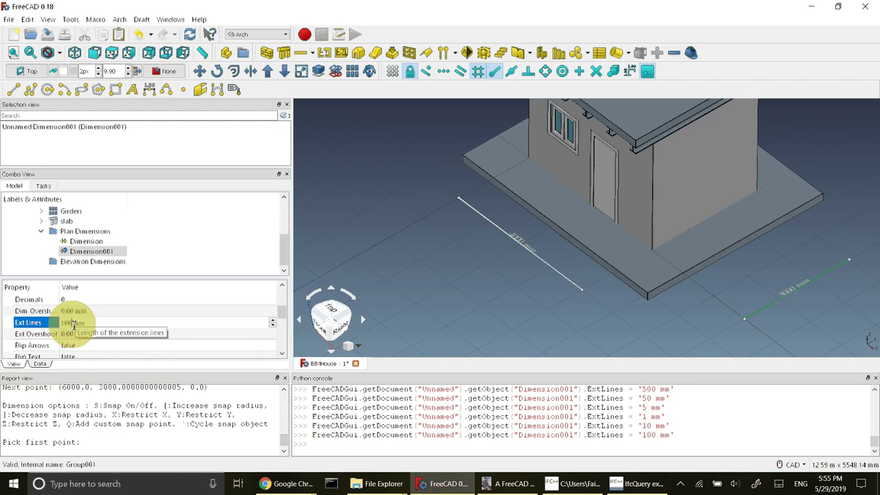
text(0)
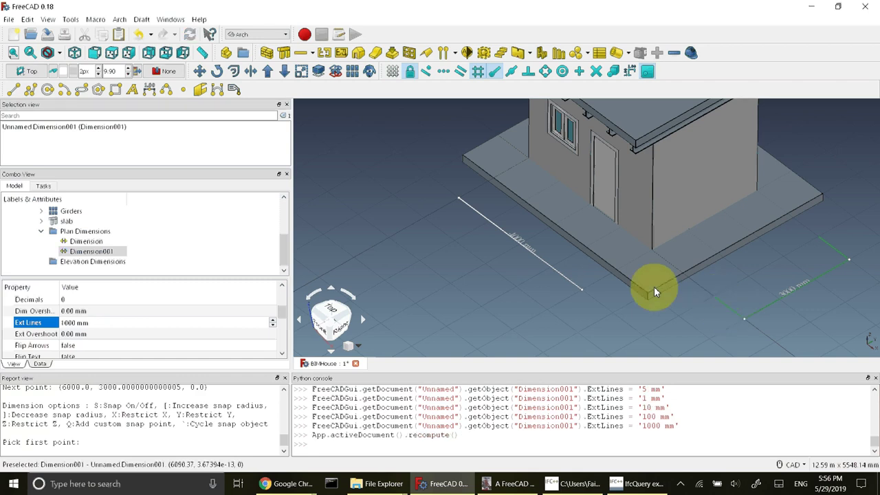
scroll(453, 236, down, 4)
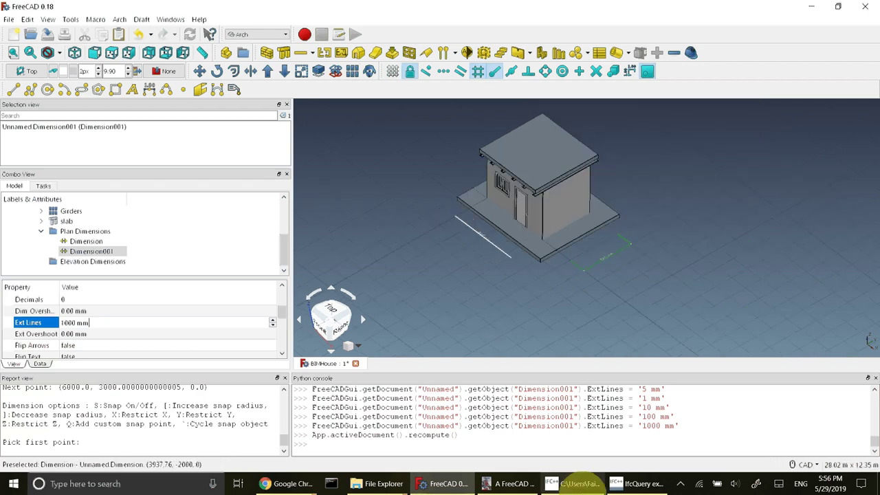
click(515, 483)
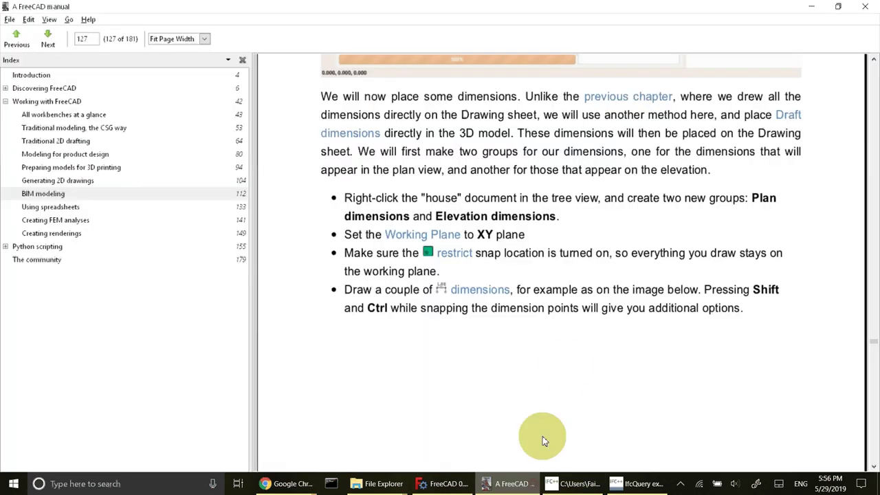
scroll(567, 369, down, 5)
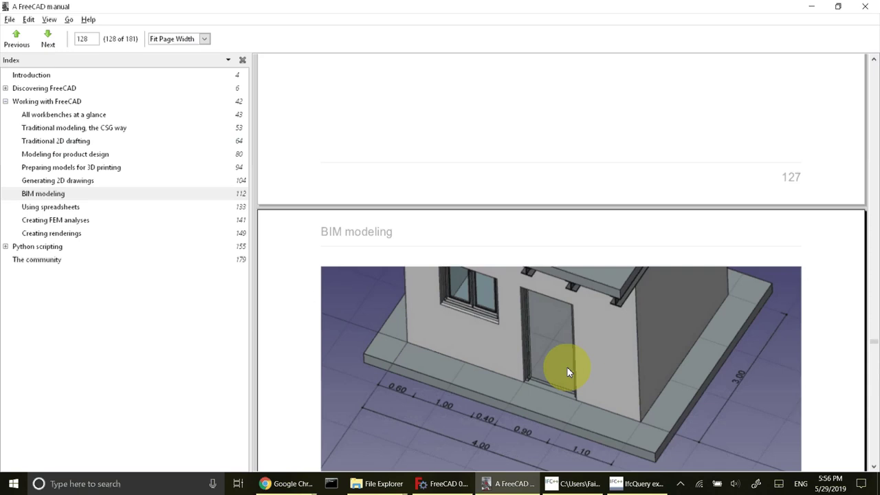
scroll(568, 372, down, 3)
scroll(567, 372, down, 2)
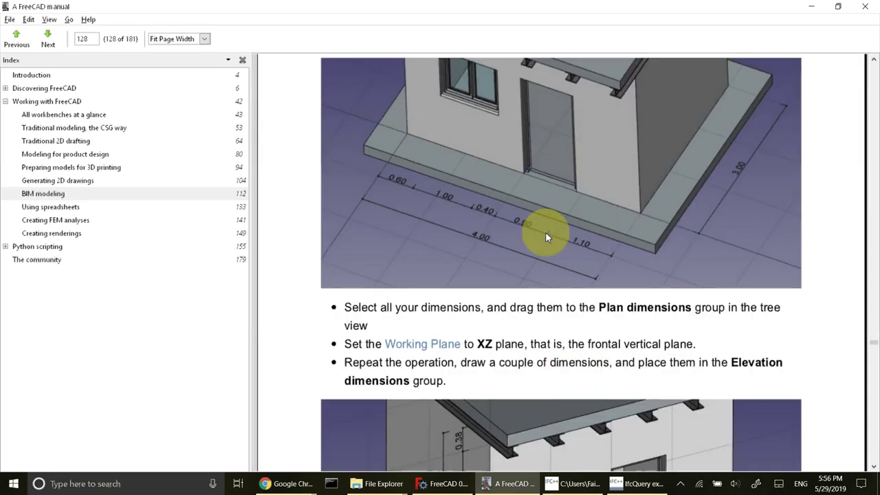
scroll(603, 237, down, 1)
scroll(603, 237, down, 1)
scroll(602, 242, down, 2)
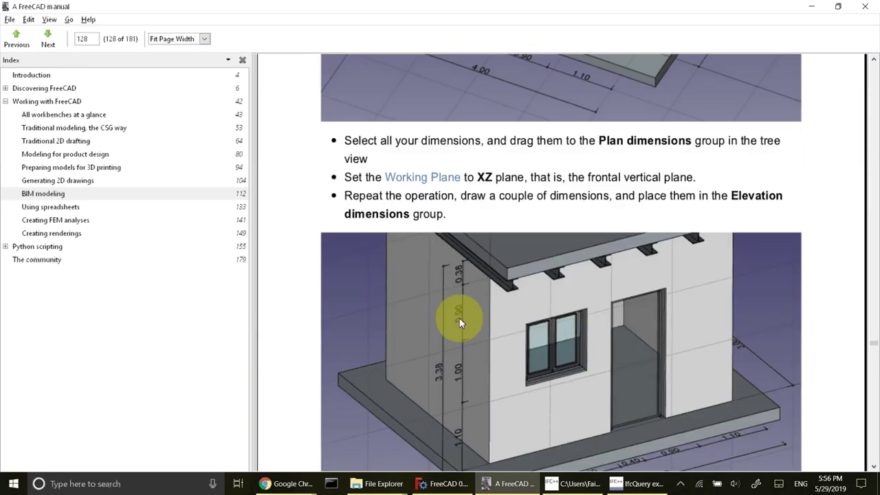
scroll(483, 192, down, 1)
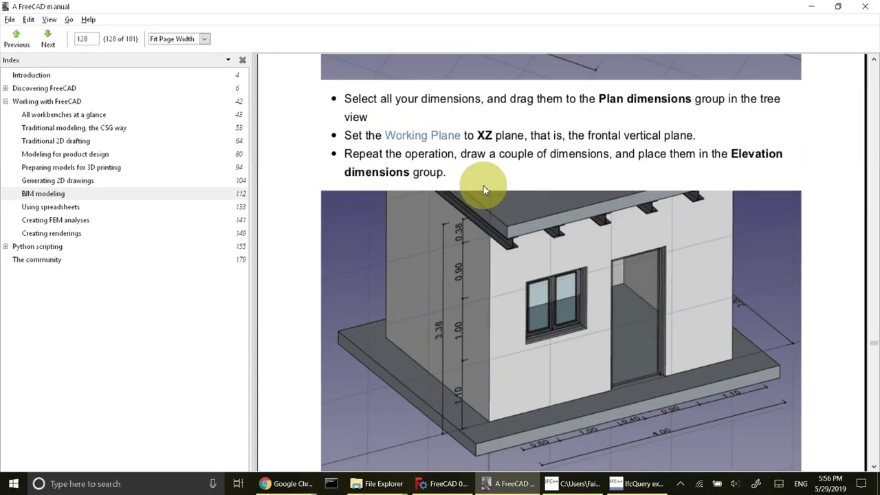
scroll(485, 189, down, 10)
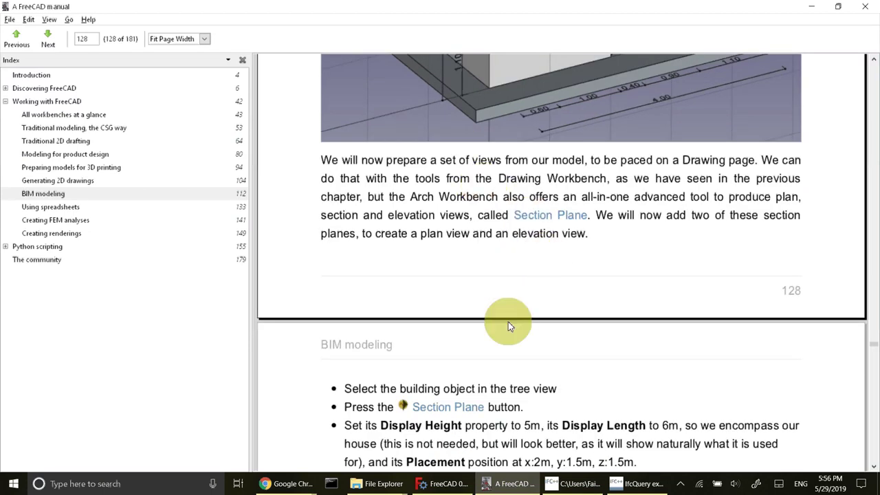
scroll(508, 322, down, 1)
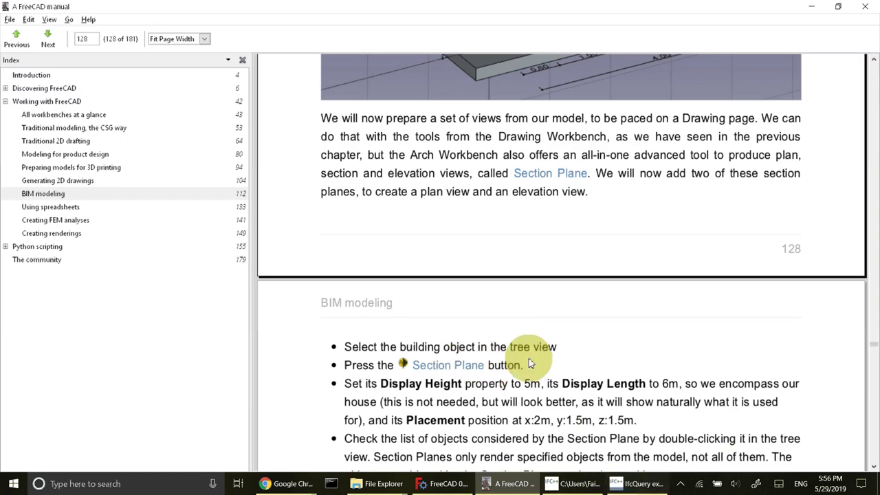
scroll(517, 389, down, 1)
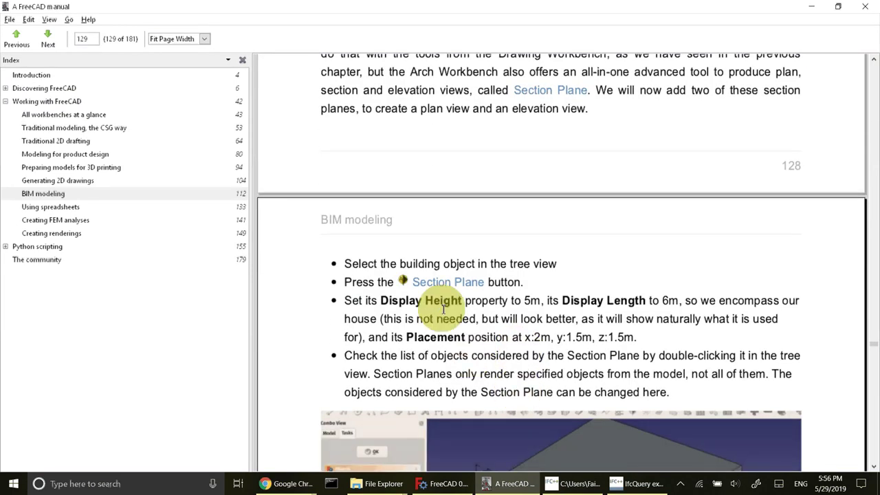
click(453, 475)
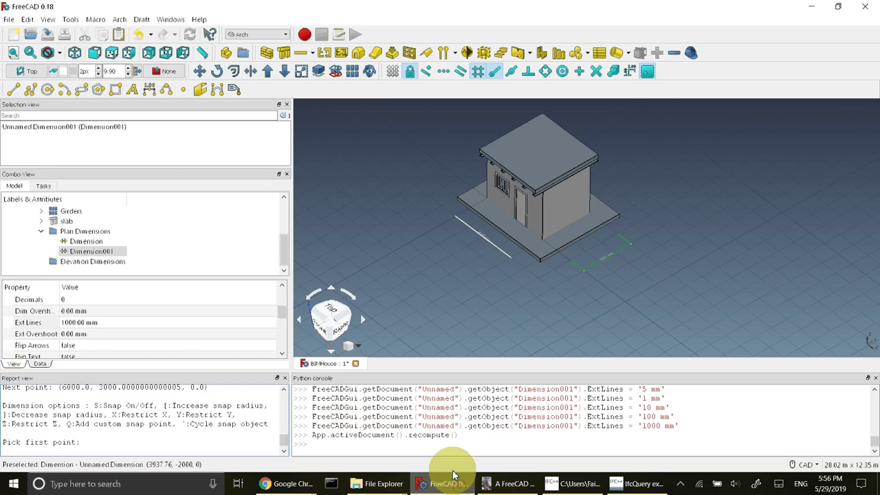
Add an Arch Section Plane with Dimension001 selected, select the new Section, and consult the manual.
click(470, 52)
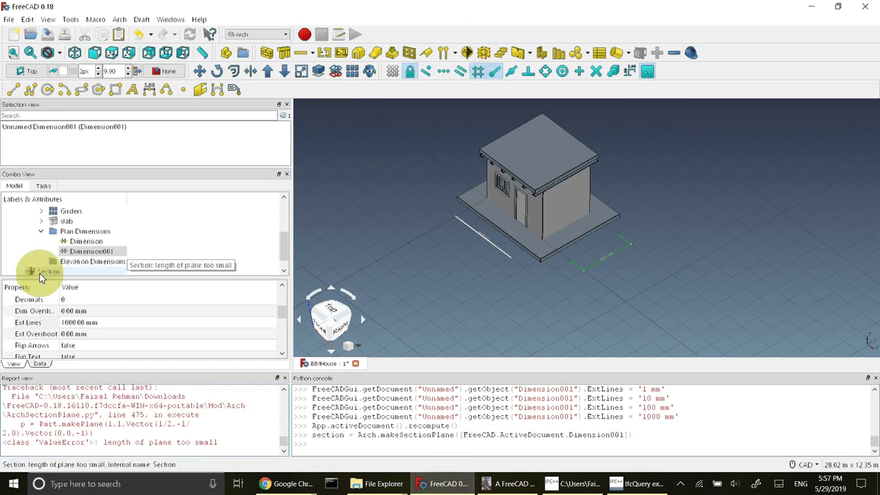
click(40, 272)
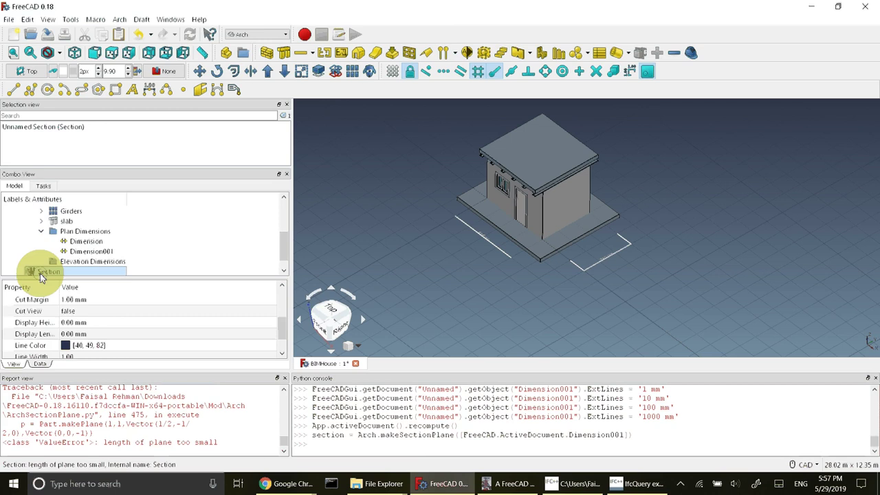
scroll(288, 257, down, 1)
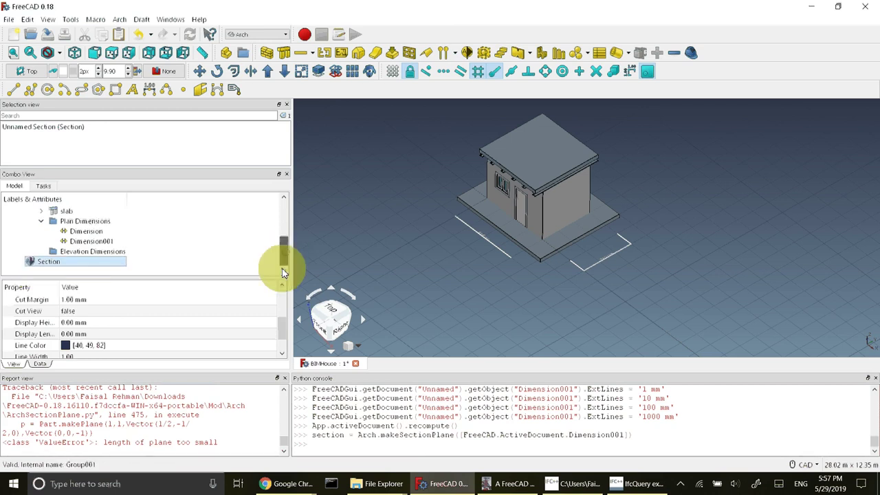
mouse_move(470, 488)
click(509, 483)
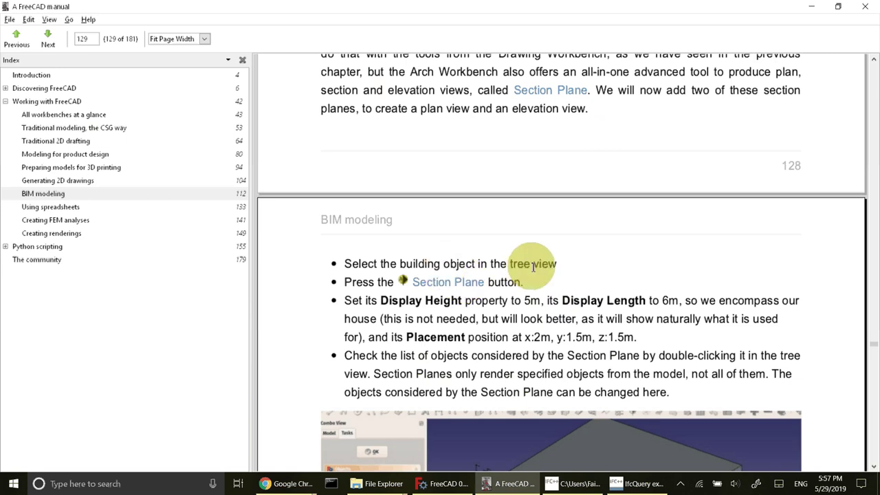
click(440, 483)
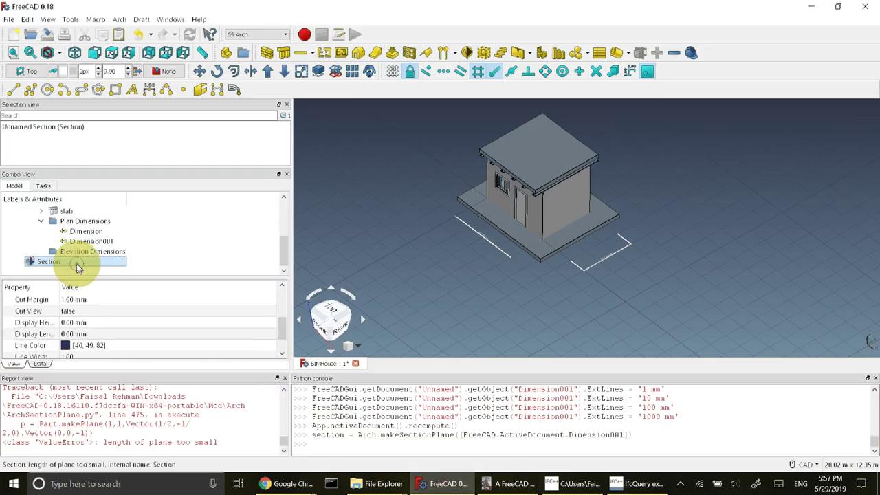
Delete the faulty Section and build a new Section Plane from BIM House, then view the manual.
key(Delete)
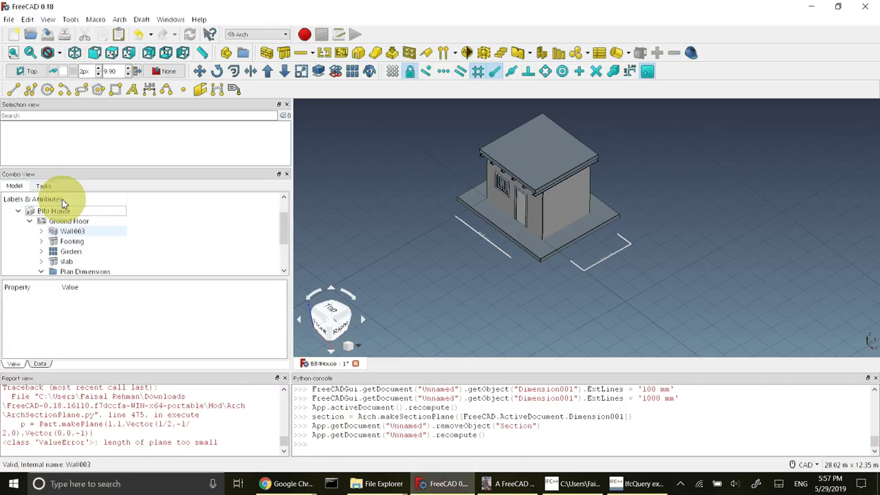
click(60, 211)
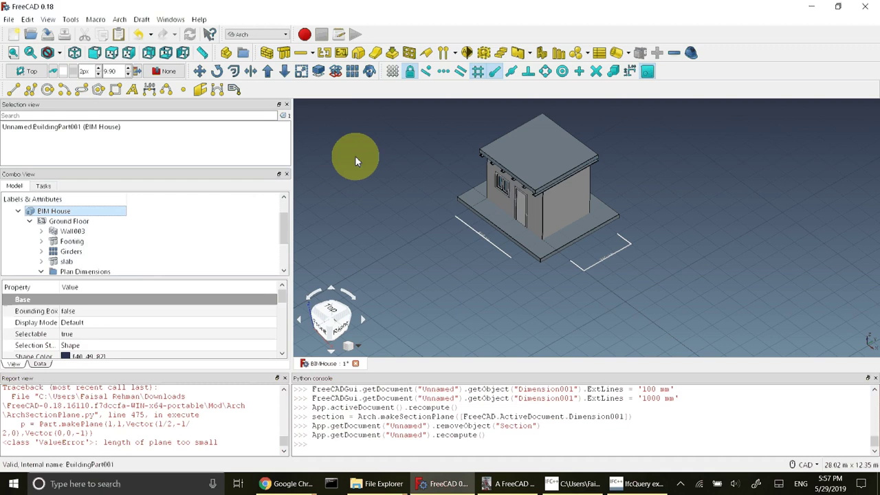
click(467, 55)
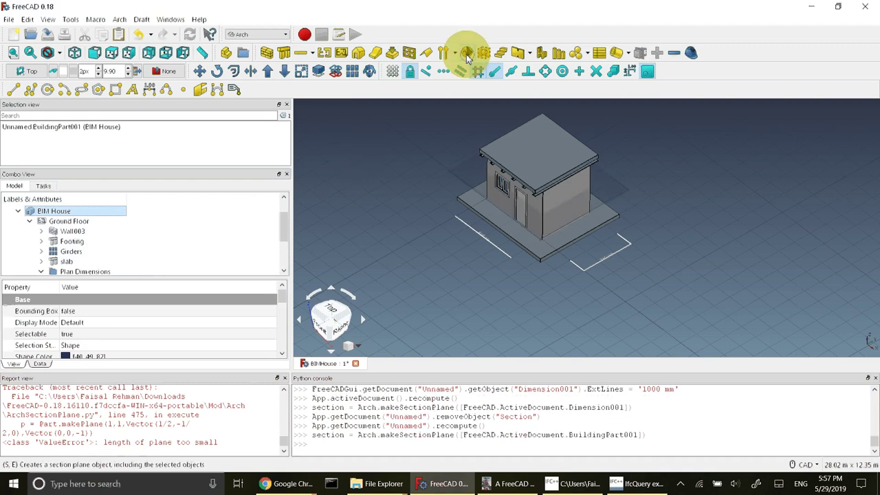
drag(284, 227, 285, 259)
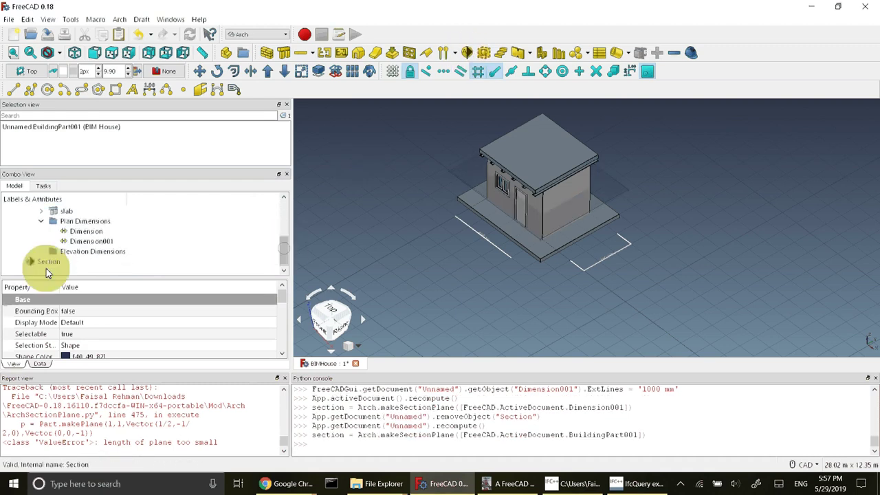
click(47, 263)
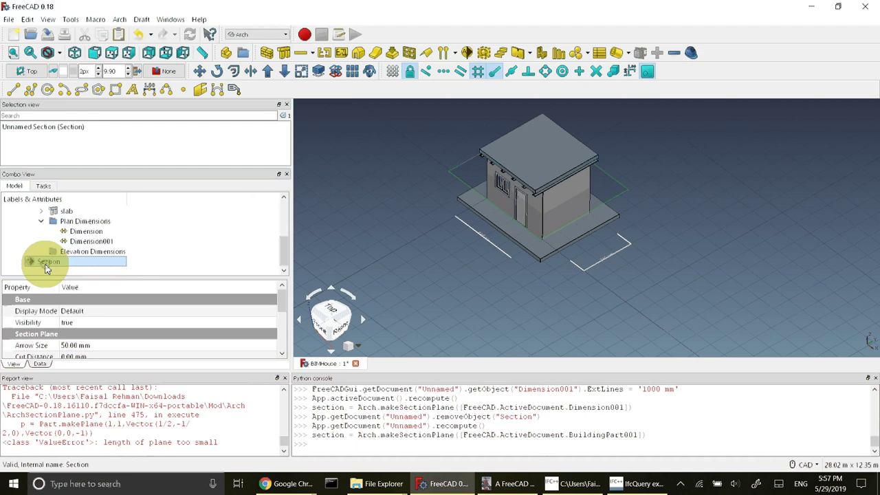
click(529, 484)
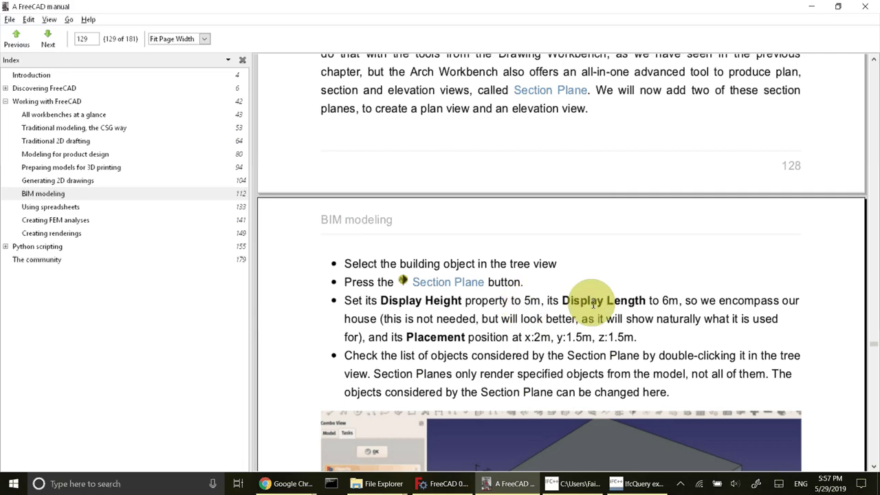
Give the Section a Display Height of 5000 mm and a Display Length of 6000 mm.
click(509, 484)
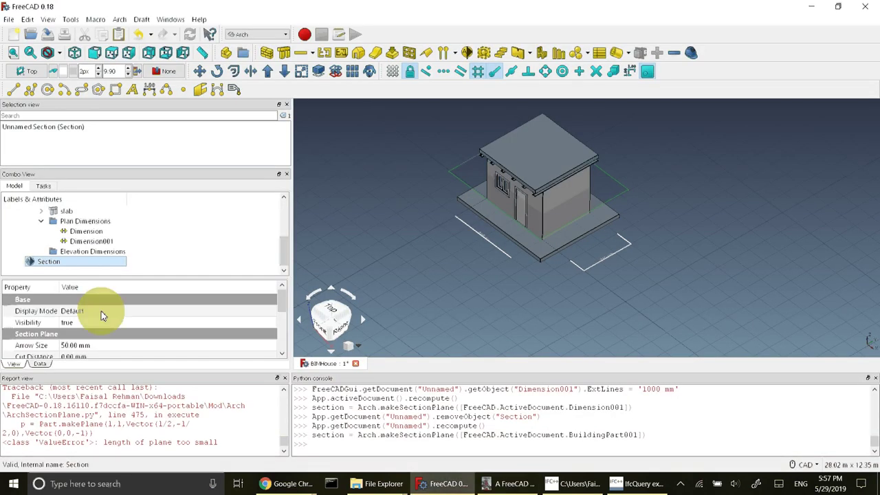
click(282, 357)
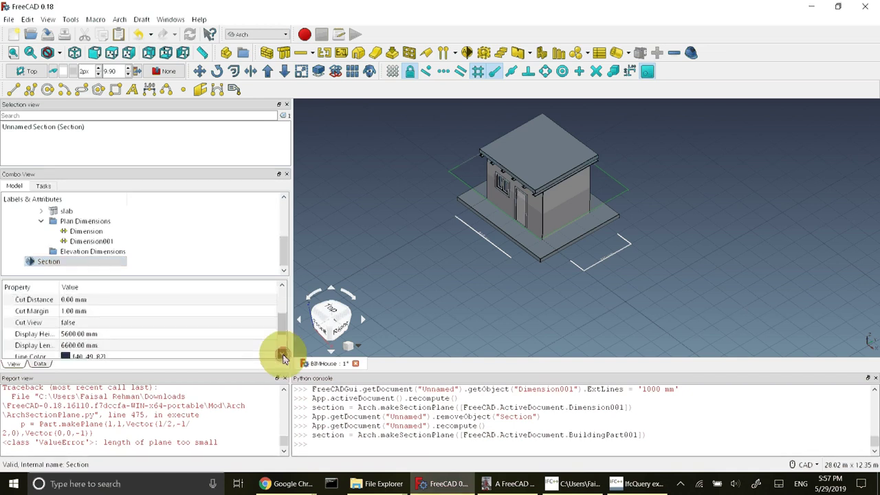
drag(60, 288, 84, 288)
click(103, 335)
click(102, 336)
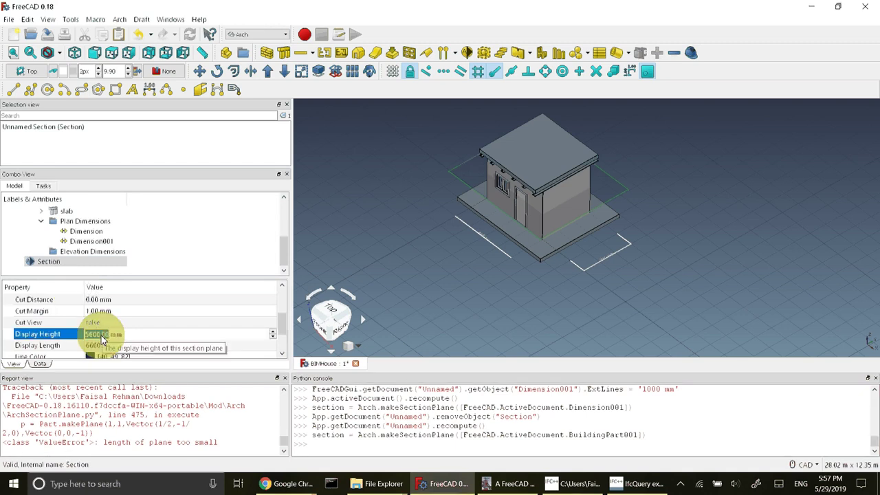
text(5000)
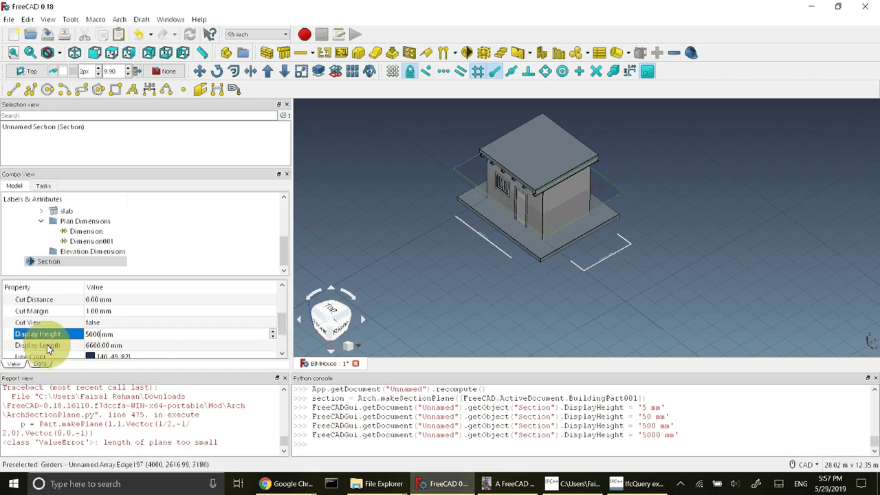
click(99, 346)
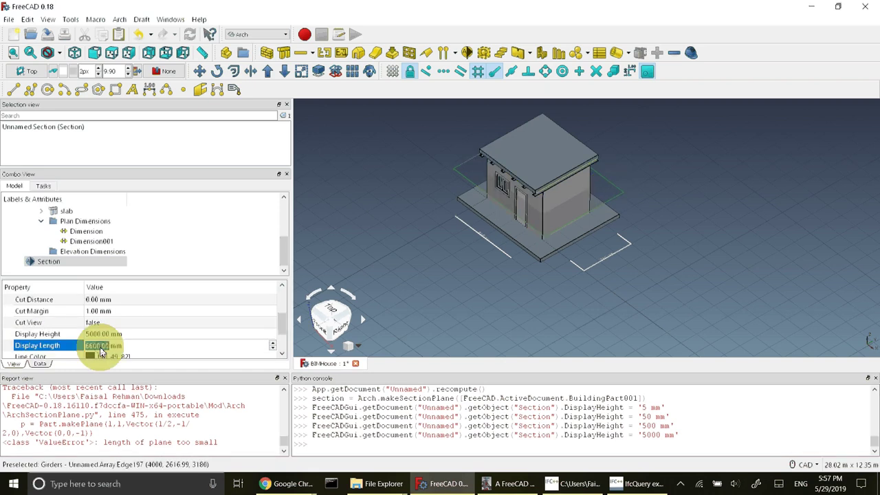
text(6000)
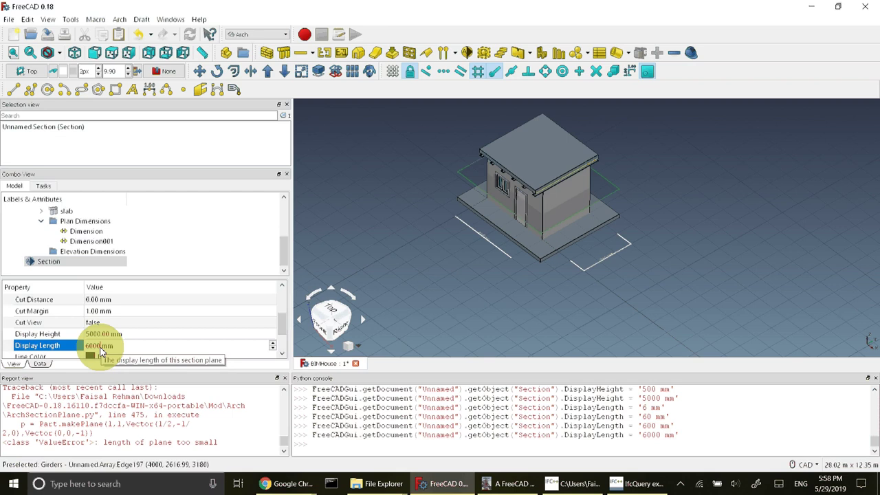
key(Return)
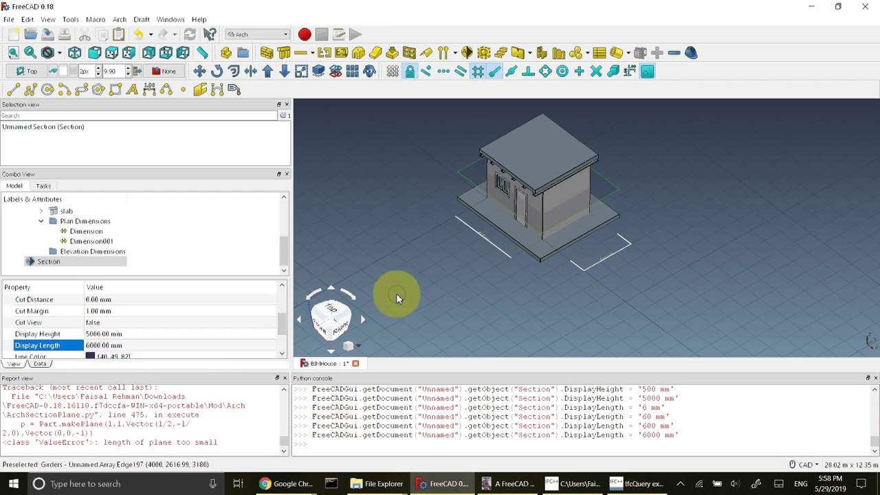
Deselect the section, zoom out to the whole house, and bring up the manual's Section Plane steps.
click(397, 297)
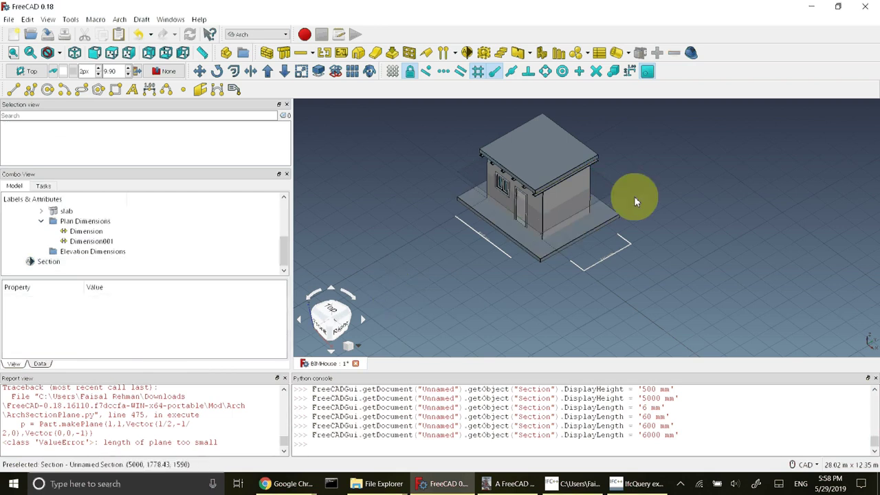
scroll(599, 177, up, 5)
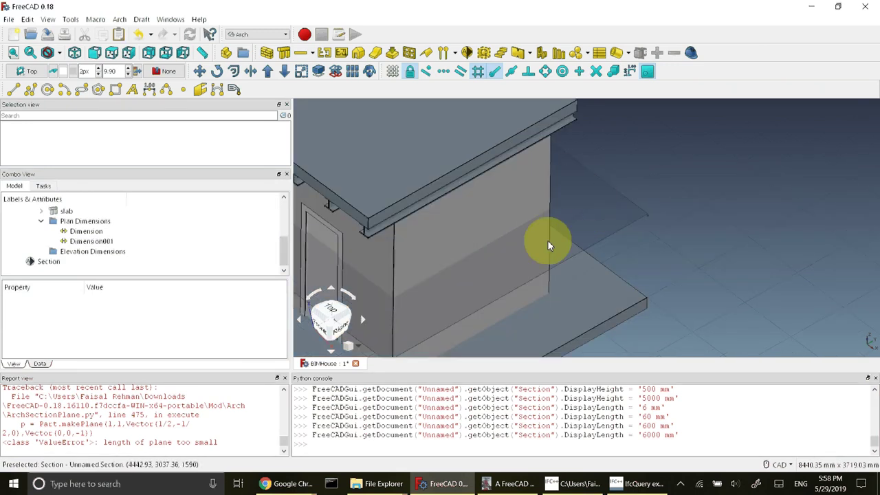
scroll(581, 215, down, 5)
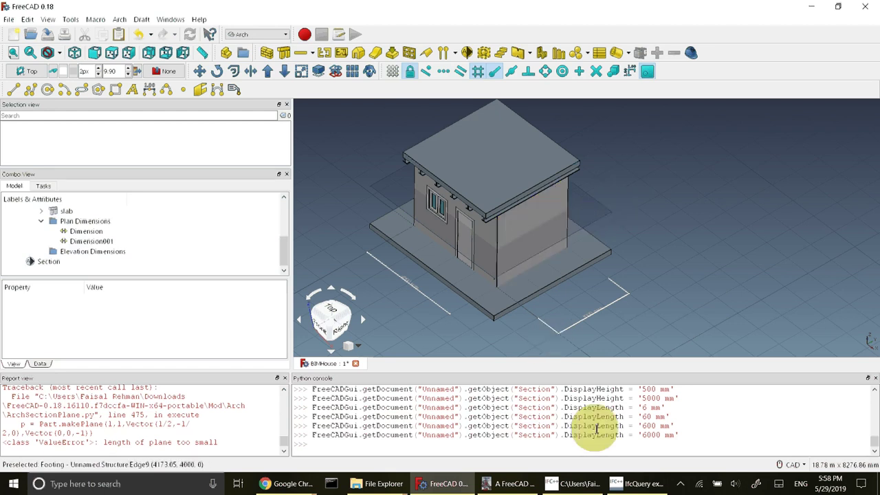
click(515, 485)
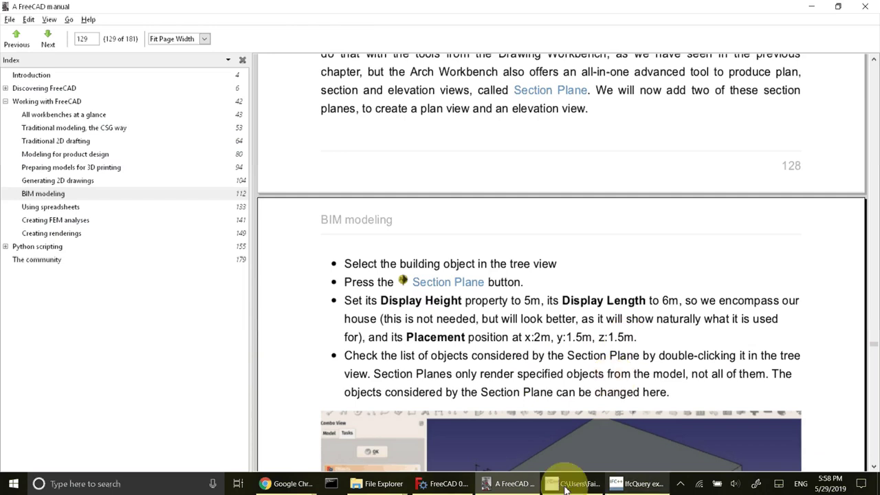
Select the Section and expand its Data Placement > Position properties.
click(457, 485)
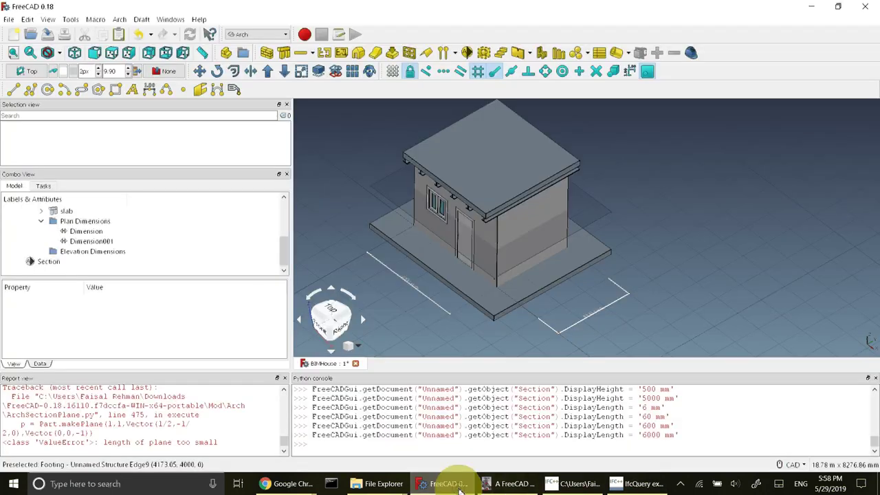
click(47, 267)
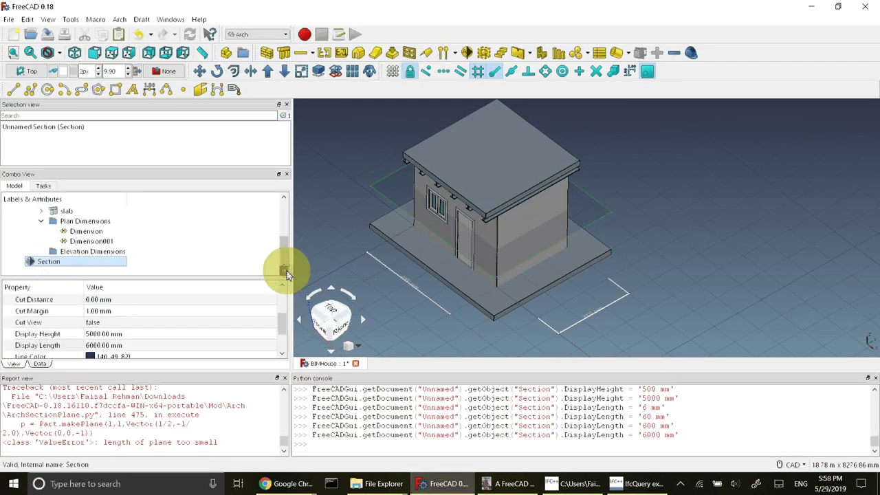
click(260, 350)
click(283, 354)
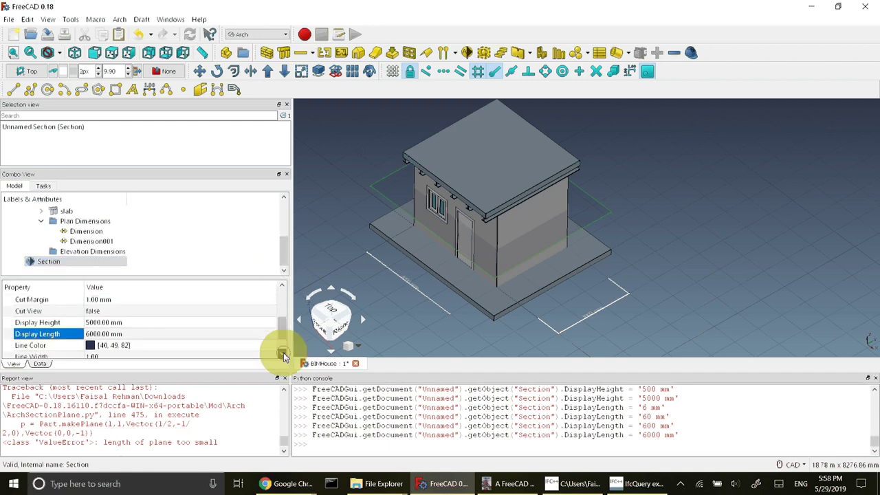
click(283, 354)
click(44, 365)
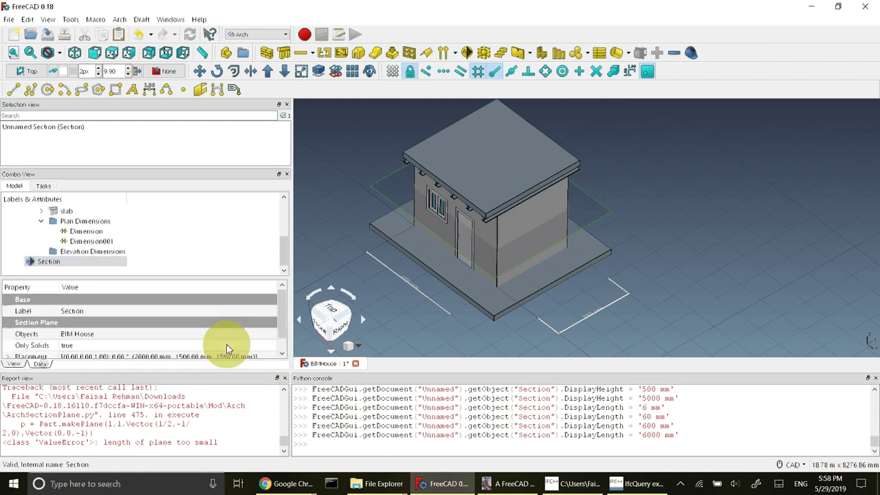
click(285, 355)
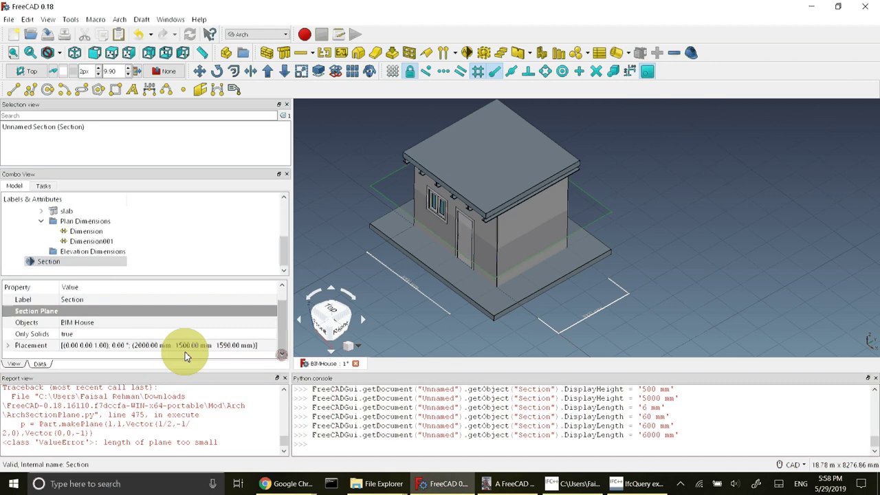
click(8, 346)
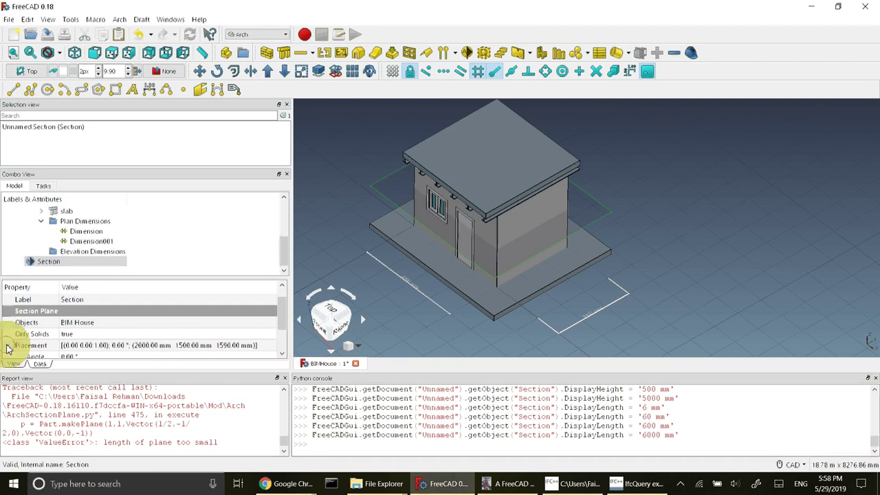
click(282, 354)
click(283, 354)
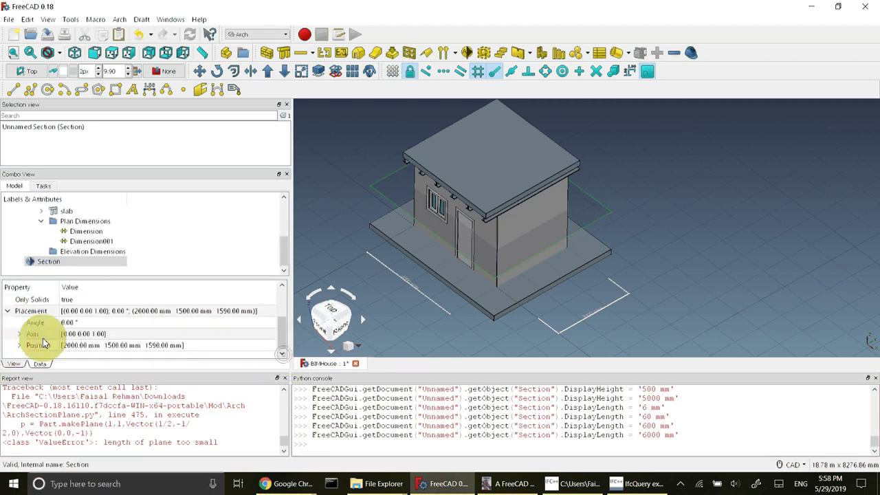
click(20, 346)
click(283, 354)
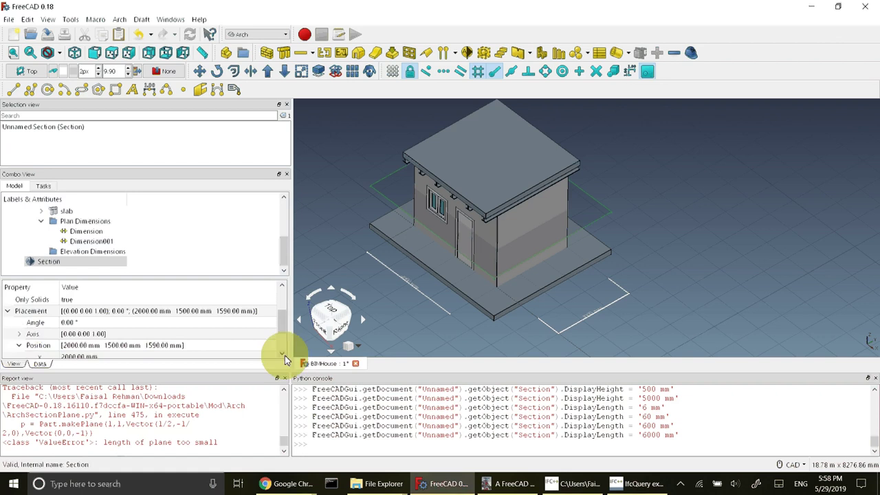
scroll(117, 344, down, 1)
Check the manual and set the Section's Position z to 1500 mm.
click(80, 324)
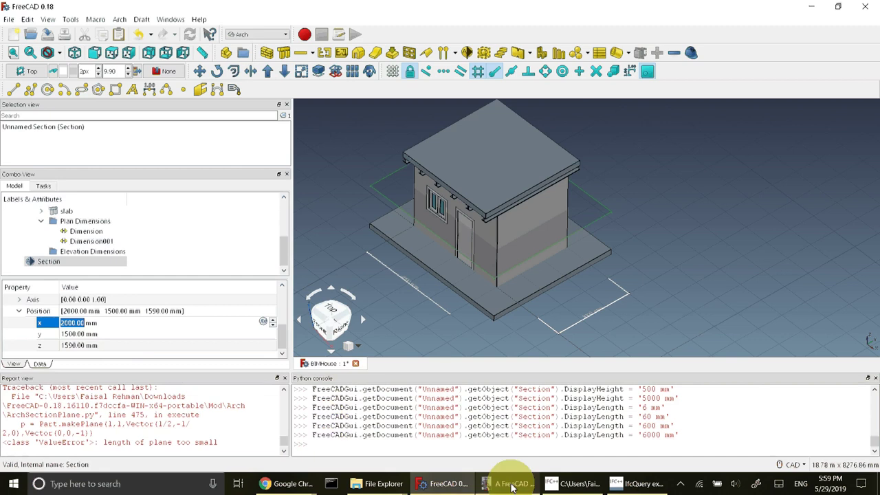
click(510, 484)
click(510, 484)
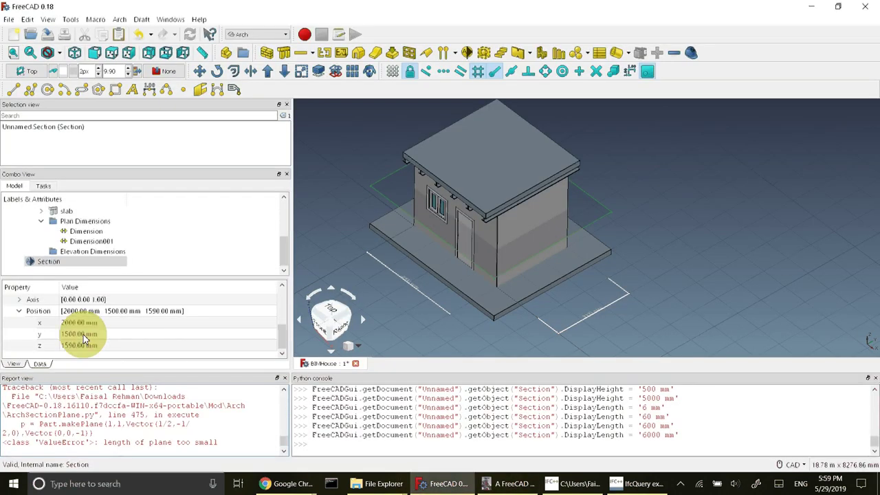
click(83, 345)
text(1)
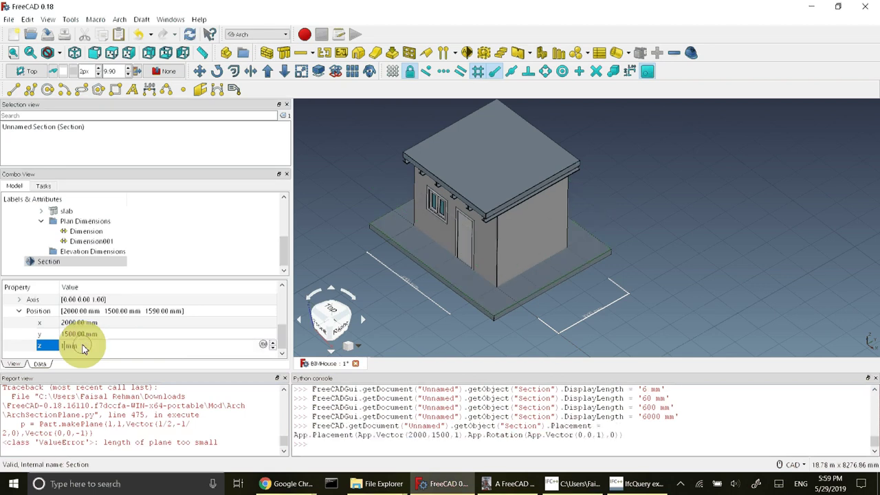
text(500)
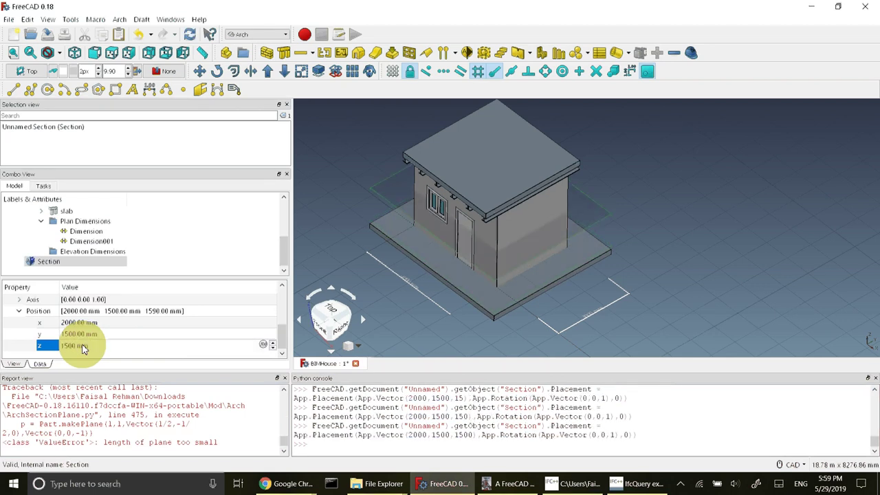
key(Return)
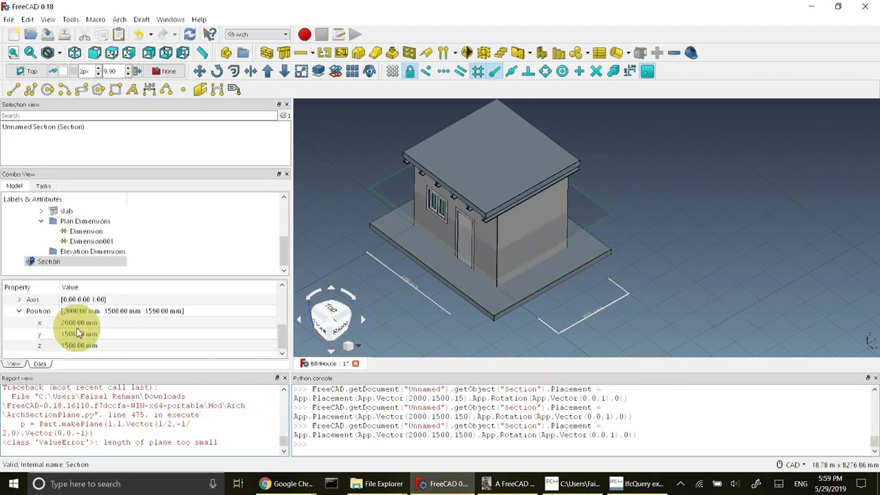
click(506, 486)
Read and highlight the manual's passage on checking the Section Plane's object list.
scroll(524, 375, down, 3)
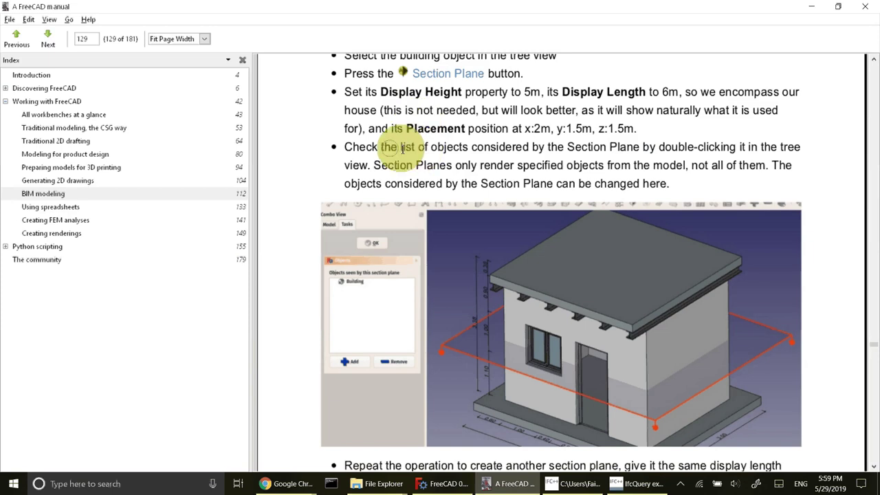
drag(391, 148, 750, 148)
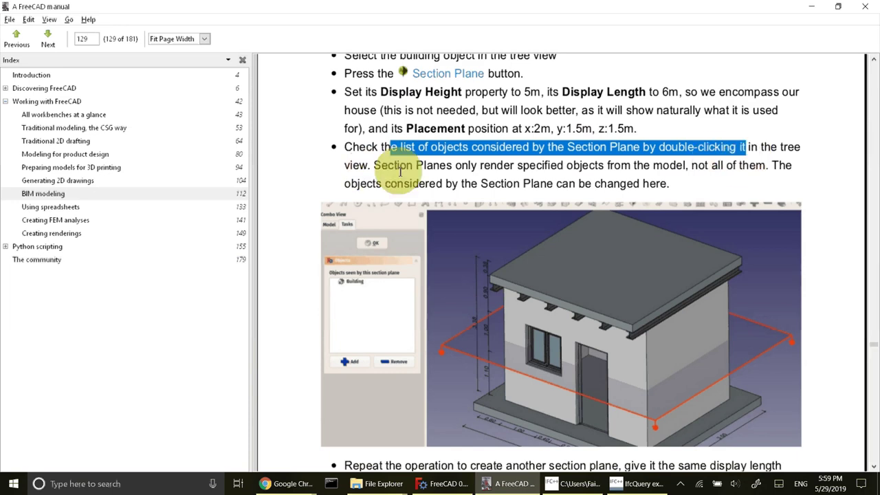
drag(374, 166, 723, 172)
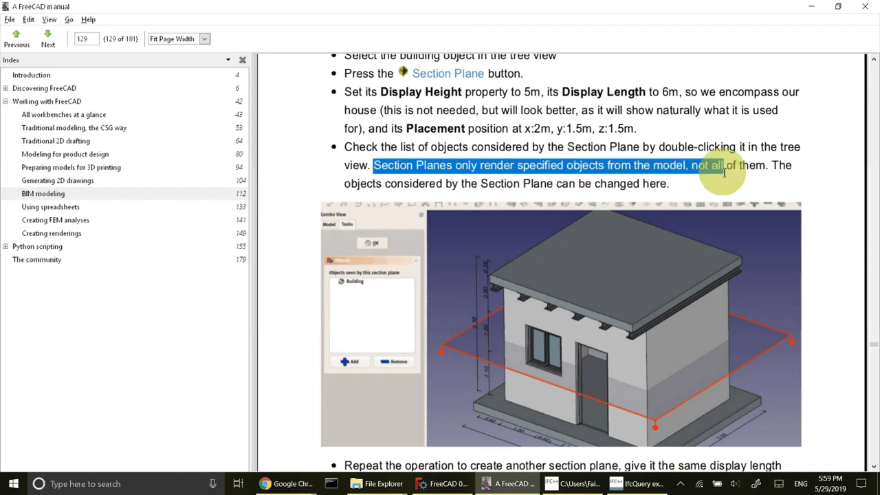
click(537, 184)
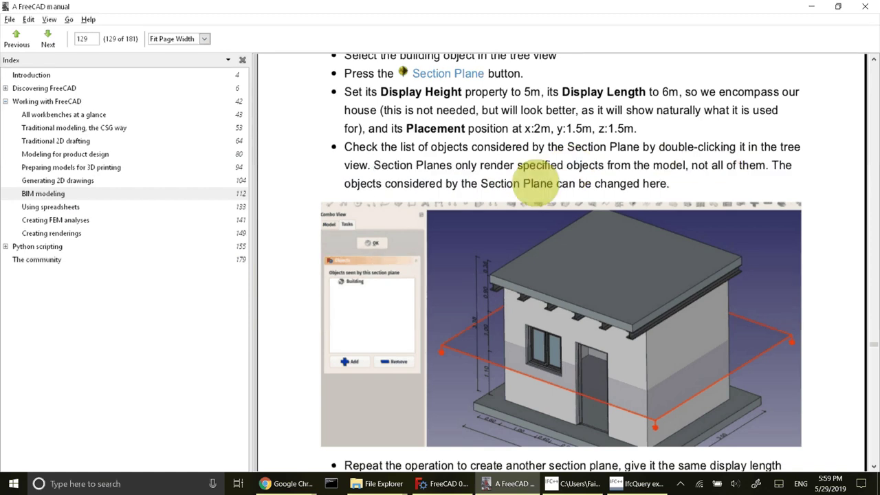
scroll(537, 184, down, 5)
scroll(536, 186, up, 1)
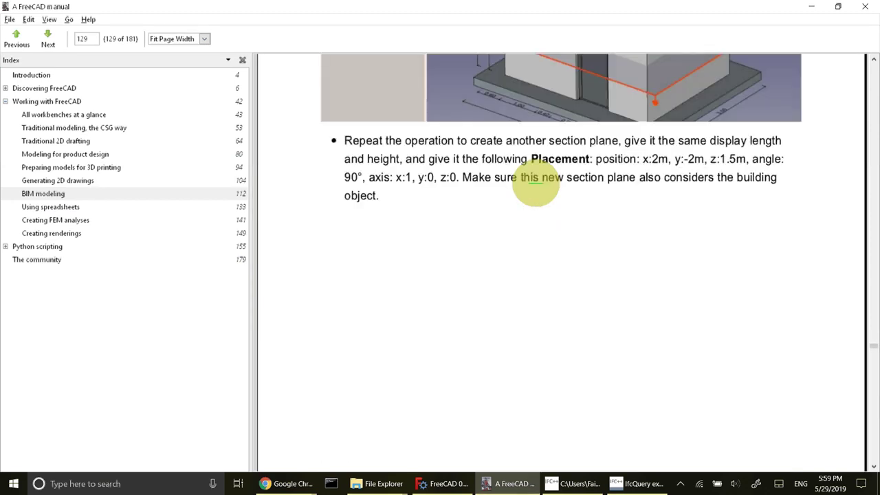
scroll(535, 184, up, 3)
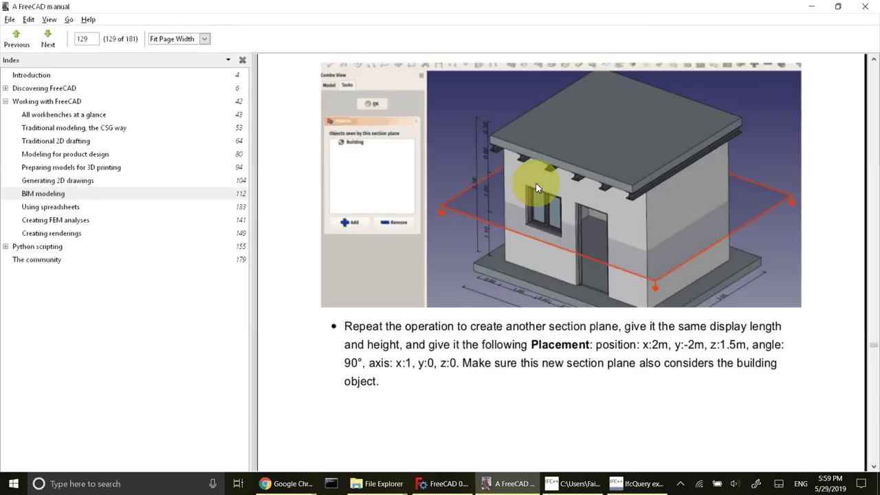
scroll(536, 183, up, 3)
scroll(537, 182, down, 1)
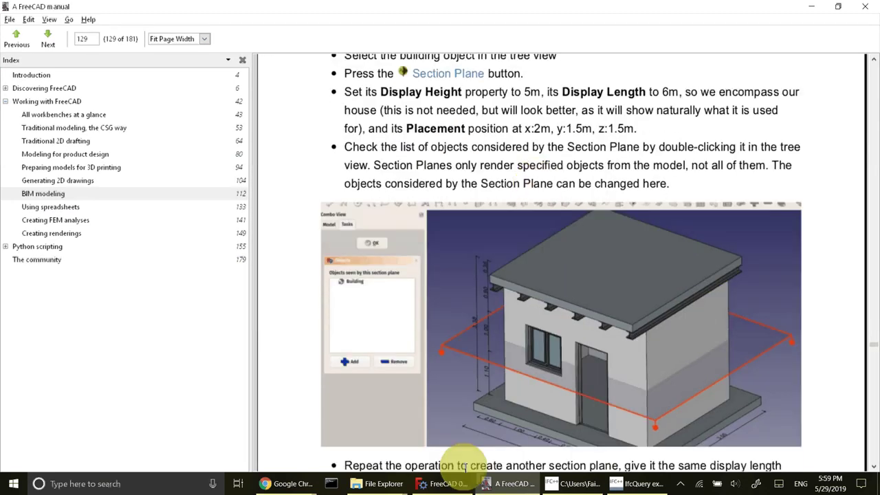
Confirm BIM House is the object listed in the Section plane's settings, then reopen them.
click(441, 483)
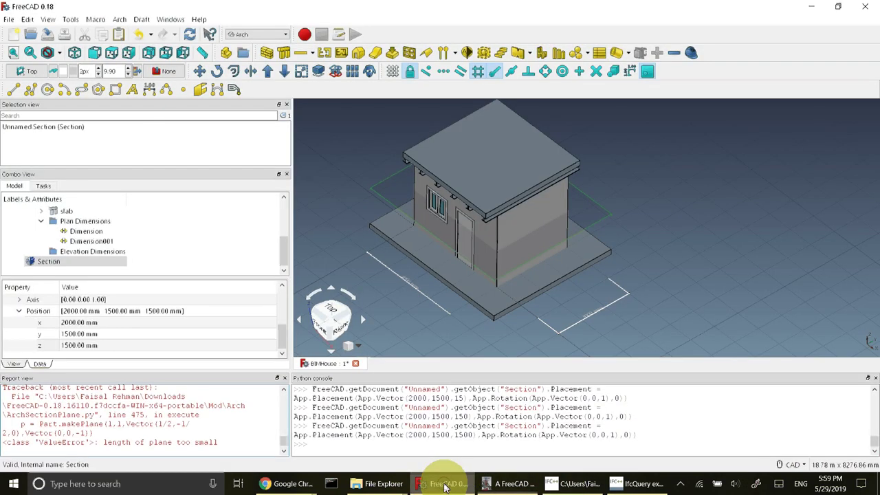
double_click(66, 265)
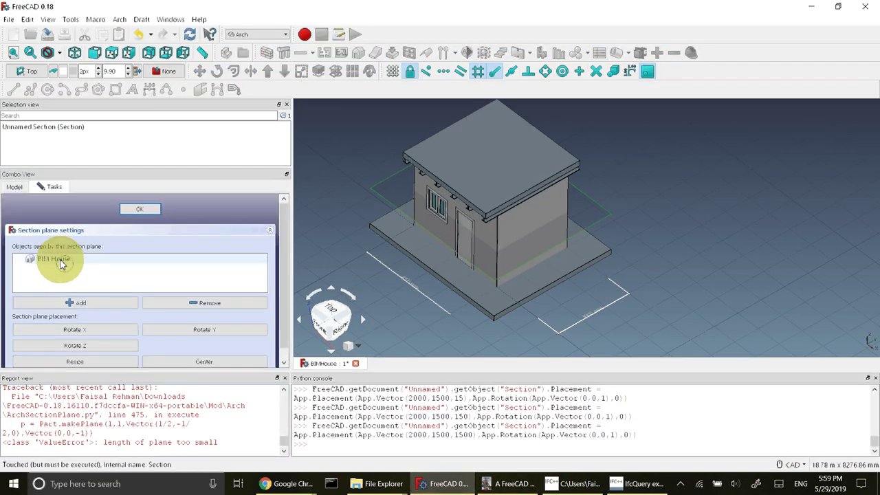
click(58, 259)
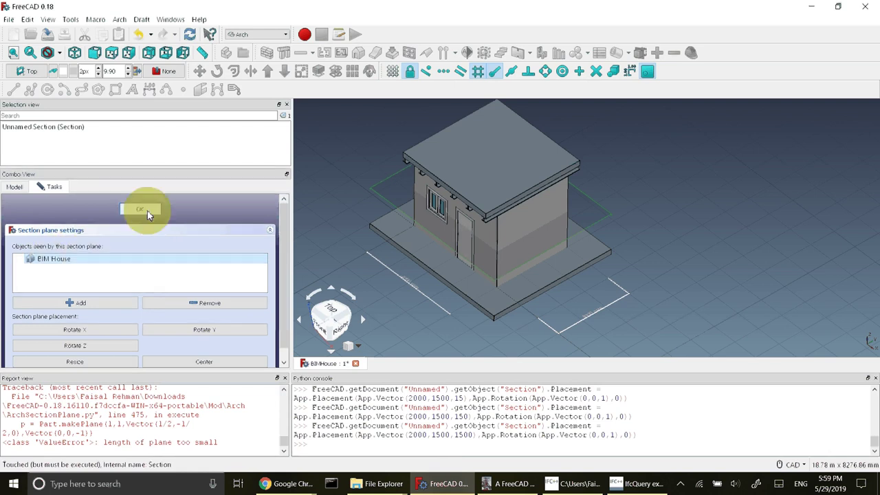
drag(284, 242, 287, 274)
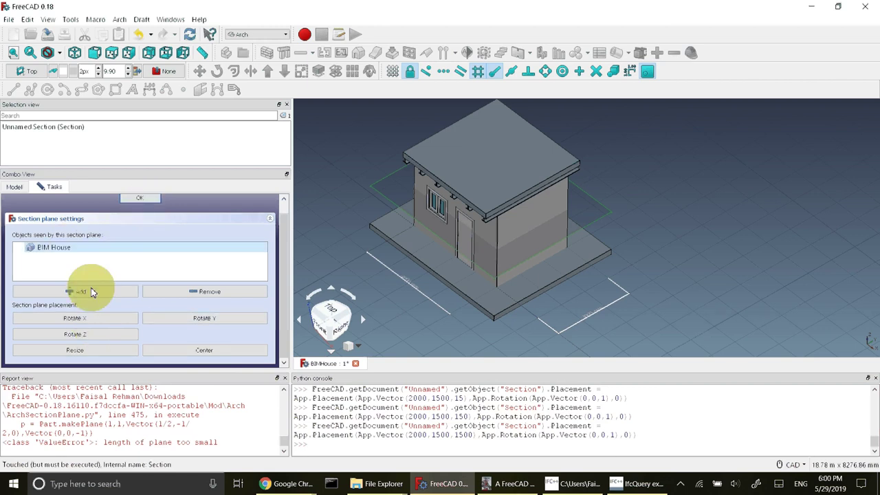
click(151, 199)
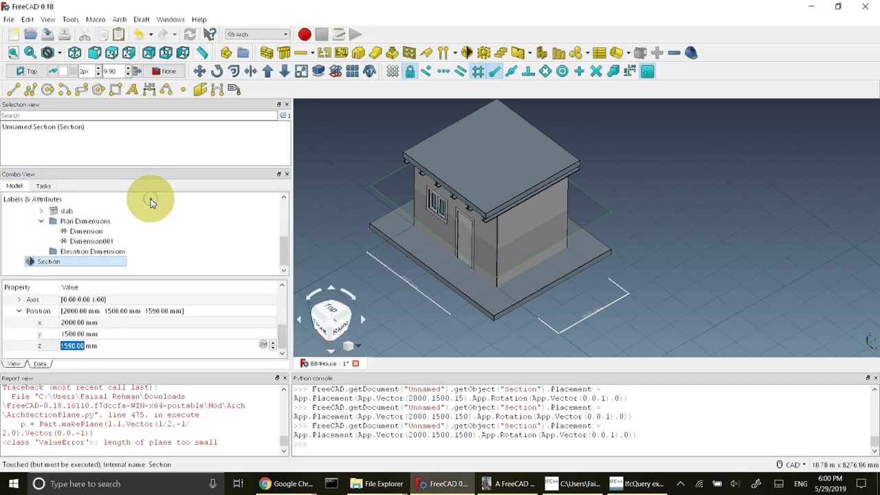
double_click(88, 262)
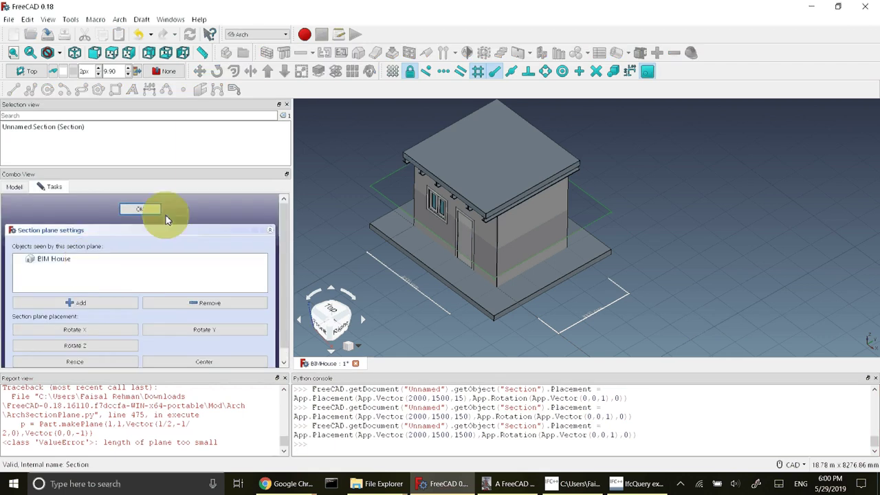